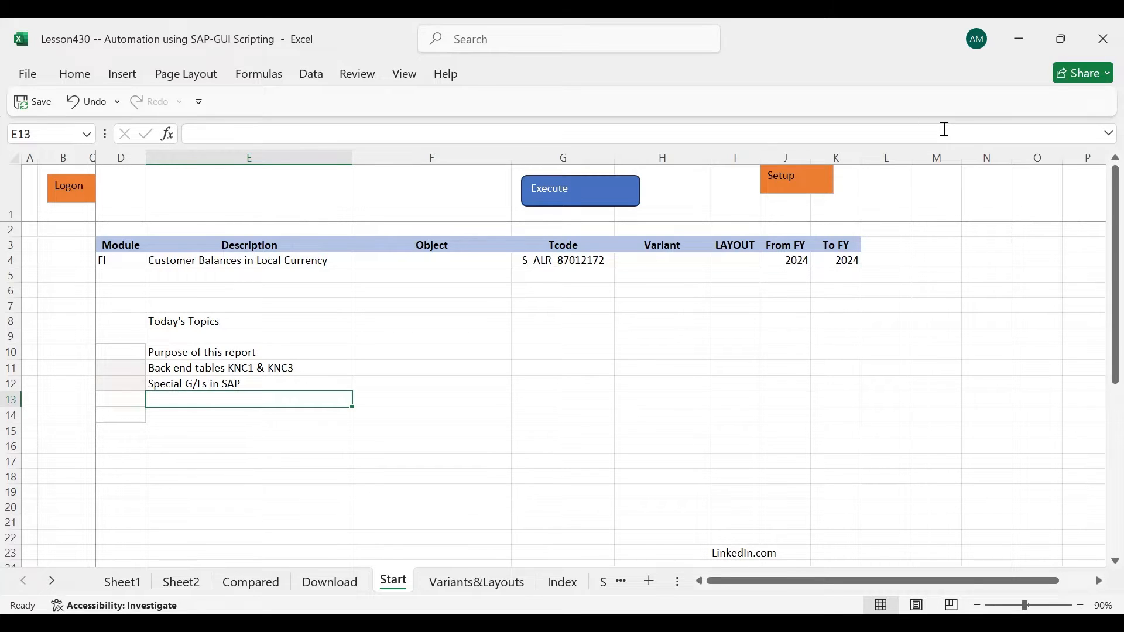
# - Undo the last sheet edit and set the report row's From FY to 2021
pyautogui.hotkey('ctrl', 'z')
pyautogui.write('2')
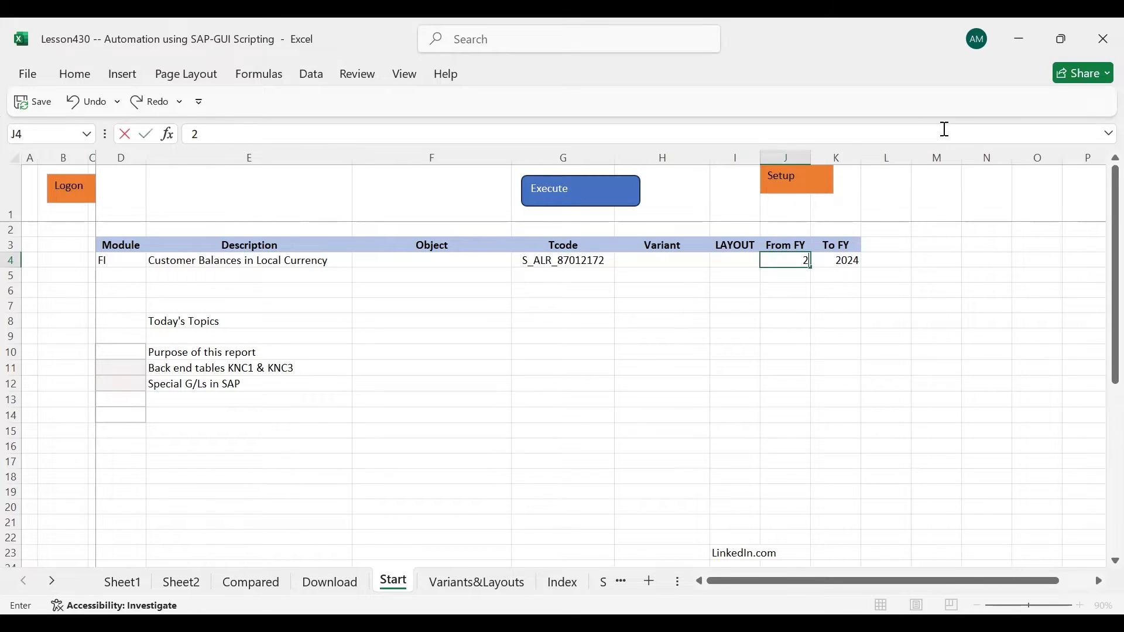
pyautogui.write('021')
pyautogui.press('Return')
pyautogui.press('Up')
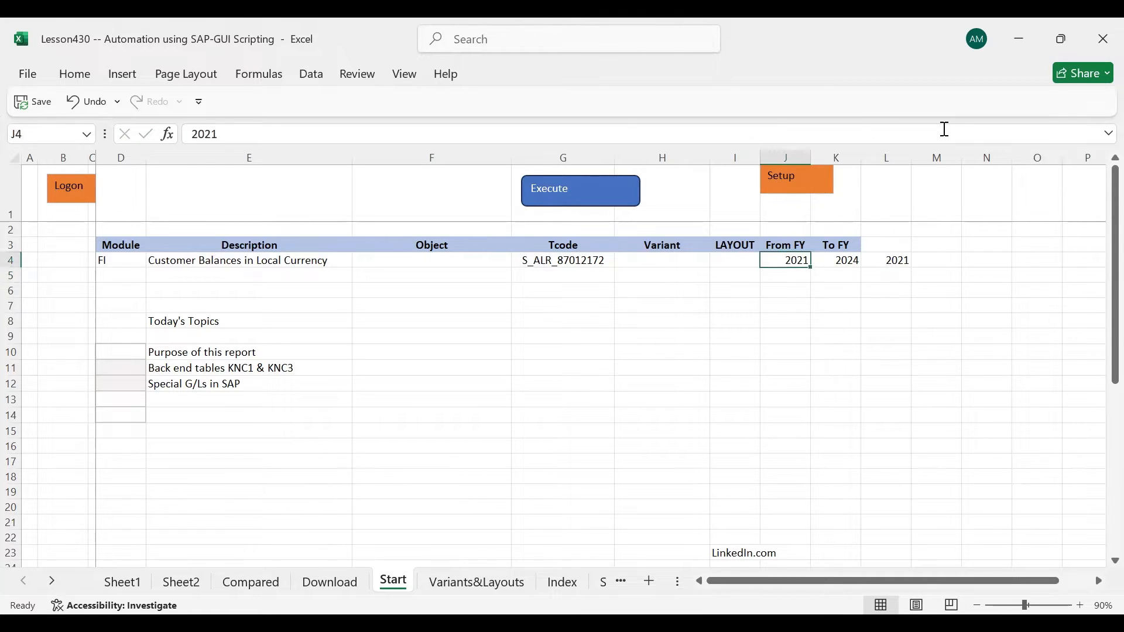
# - Review the report row's module, description, transaction code and From FY entries on the Start sheet
pyautogui.press('Left')
pyautogui.press('Left')
pyautogui.press('Left')
pyautogui.press('Left')
pyautogui.press('Left')
pyautogui.press('Left')
pyautogui.press('Left')
pyautogui.press('Left')
pyautogui.press('Right')
pyautogui.press('Right')
pyautogui.press('Right')
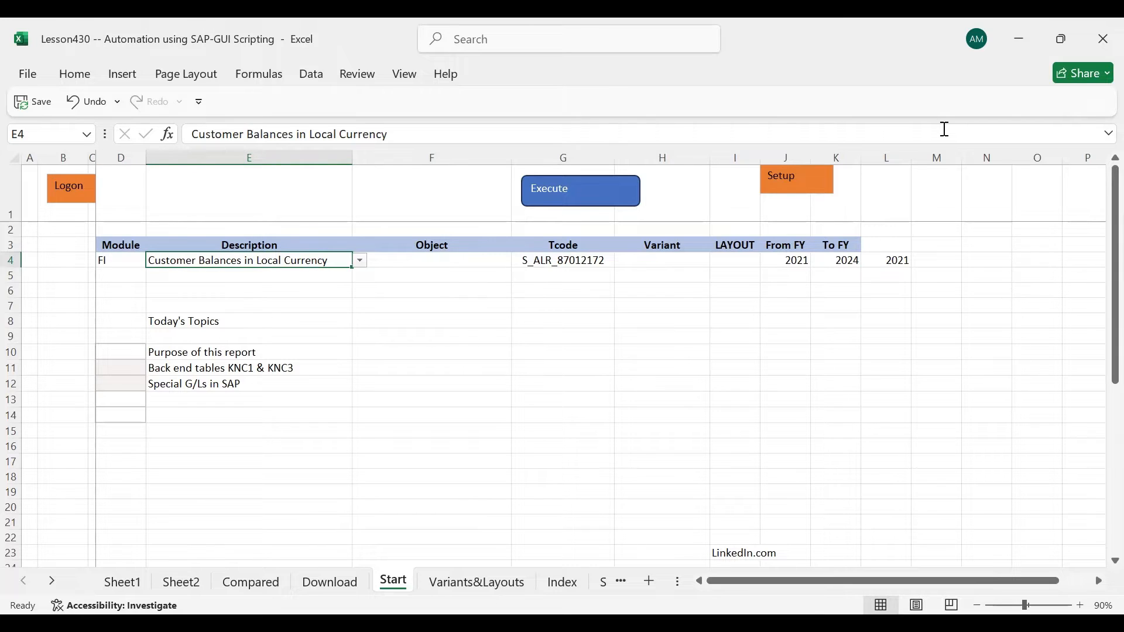
pyautogui.press('Right')
pyautogui.press('Right')
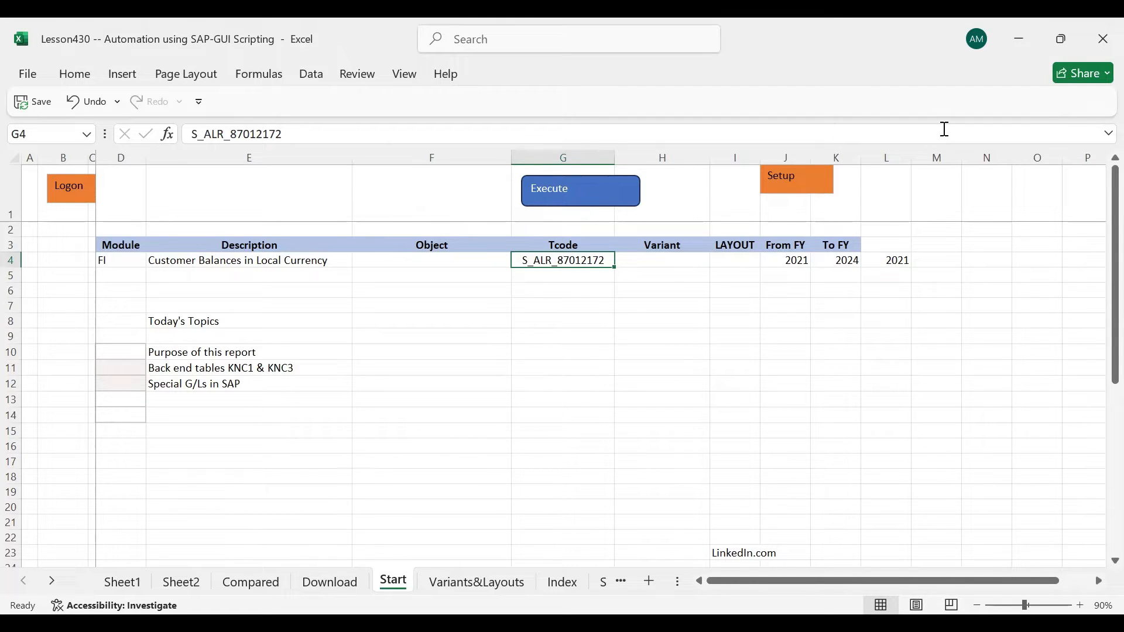
pyautogui.press('Left')
pyautogui.press('Left')
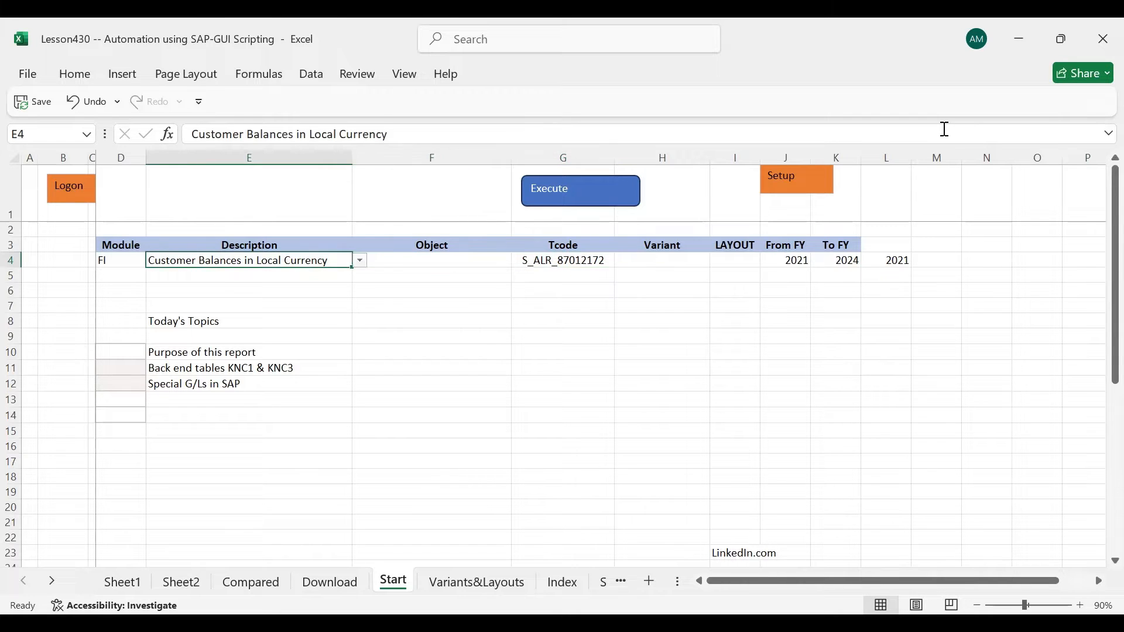
pyautogui.press('Right')
pyautogui.press('Right')
pyautogui.press('Right')
pyautogui.press('Right')
pyautogui.press('Right')
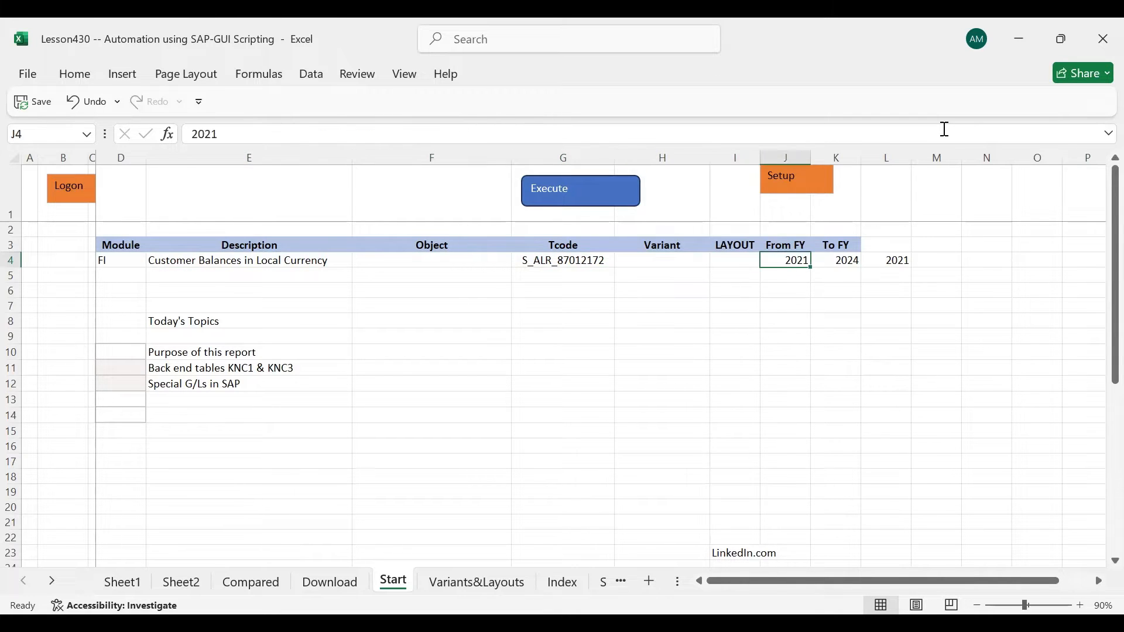
# - Examine the report row again from the fiscal-year range back to the module
pyautogui.press('Left')
pyautogui.press('Right')
pyautogui.press('Right')
pyautogui.press('Left')
pyautogui.press('Left')
pyautogui.press('Left')
pyautogui.press('Left')
pyautogui.press('Left')
pyautogui.press('Left')
pyautogui.press('Left')
pyautogui.press('Left')
pyautogui.press('Left')
pyautogui.press('Right')
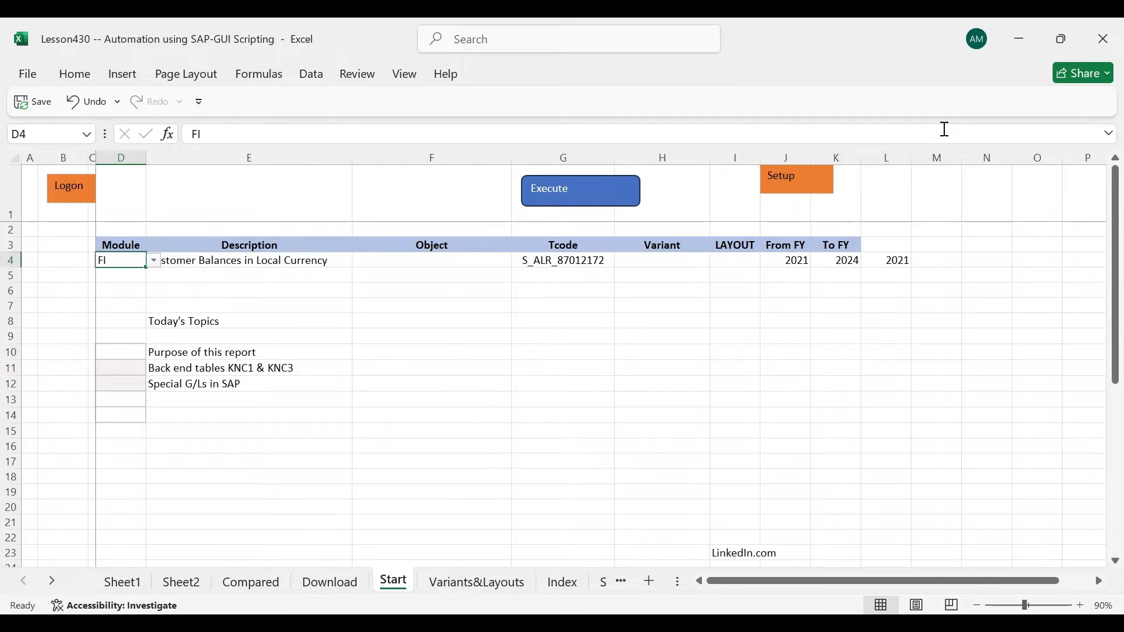
# - Look at the "Purpose of this report" entry in the Today's Topics list
pyautogui.press('Right')
pyautogui.press('Down')
pyautogui.press('Down')
pyautogui.press('Down')
pyautogui.press('Down')
pyautogui.press('Down')
pyautogui.press('Down')
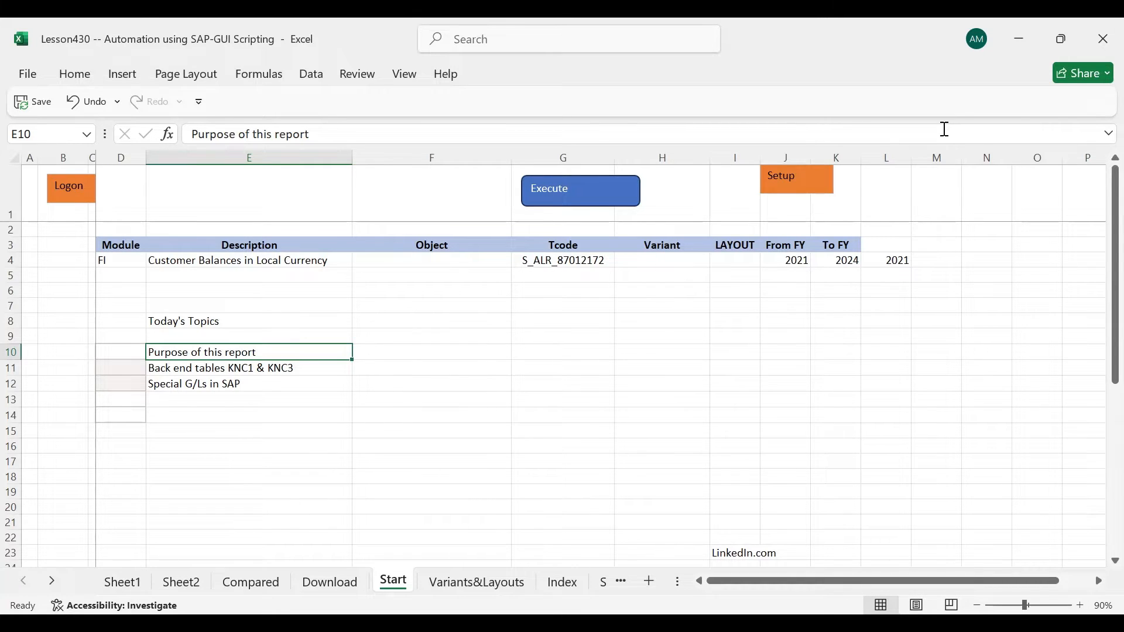
# - Review the From FY and To FY values that define the report's year range
pyautogui.press('Up')
pyautogui.press('Up')
pyautogui.press('Up')
pyautogui.press('Up')
pyautogui.press('Up')
pyautogui.press('Up')
pyautogui.press('Right')
pyautogui.press('Right')
pyautogui.press('Right')
pyautogui.press('Right')
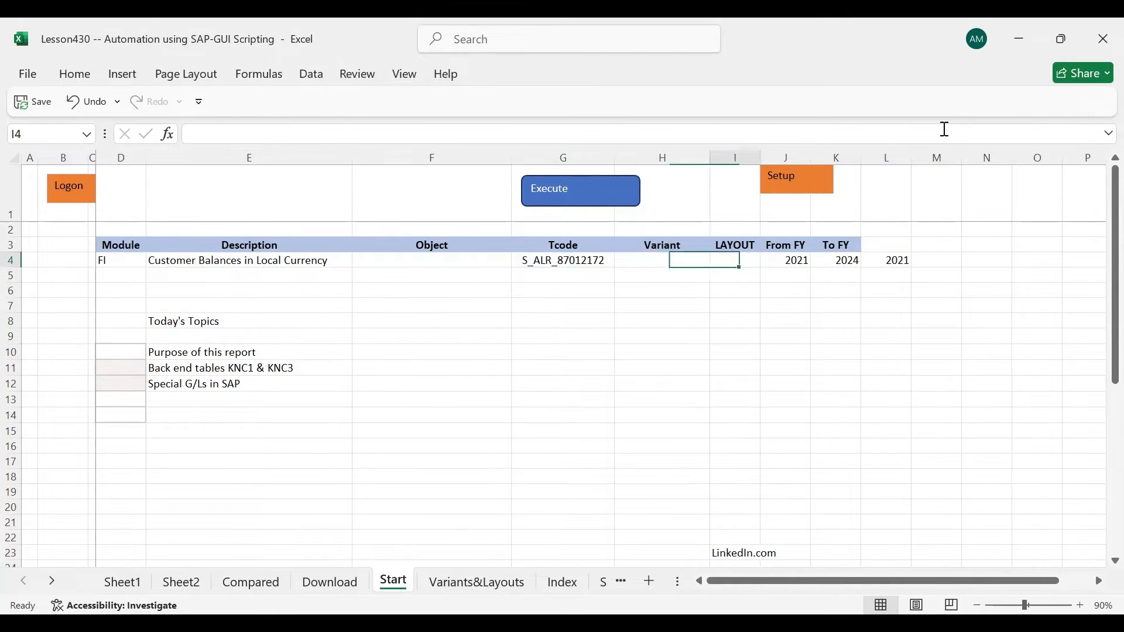
pyautogui.press('Right')
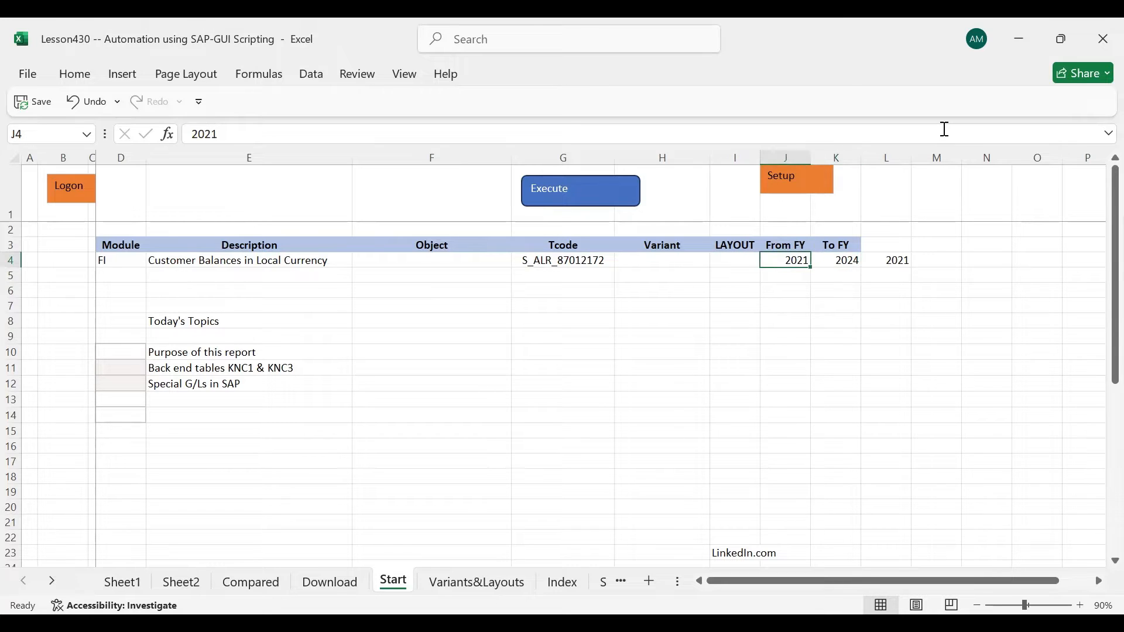
pyautogui.press('Right')
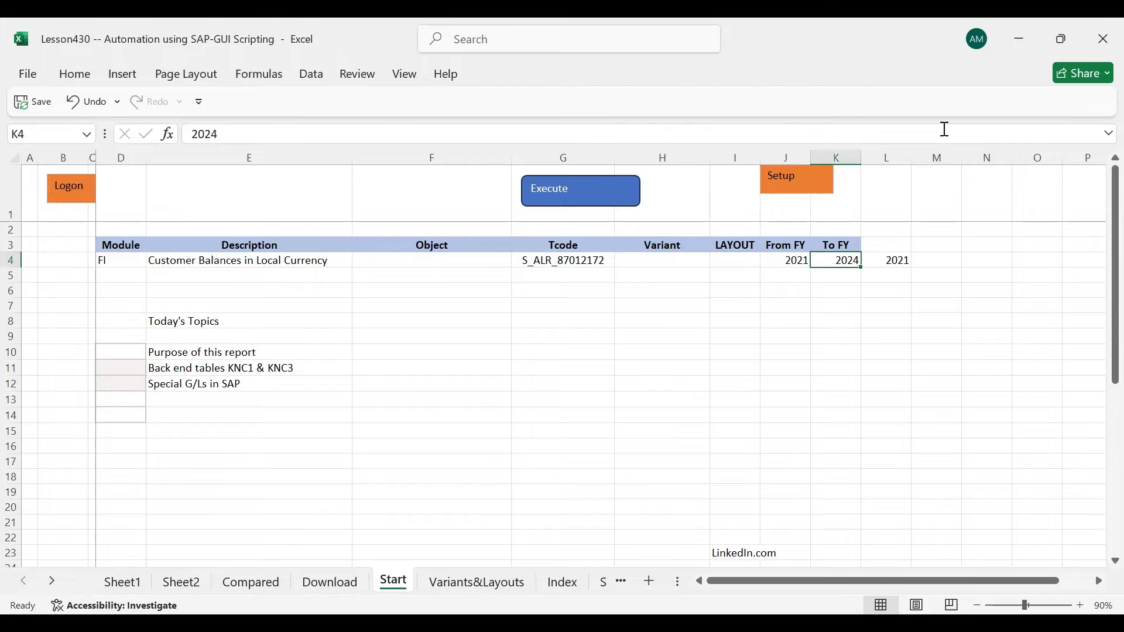
pyautogui.press('Left')
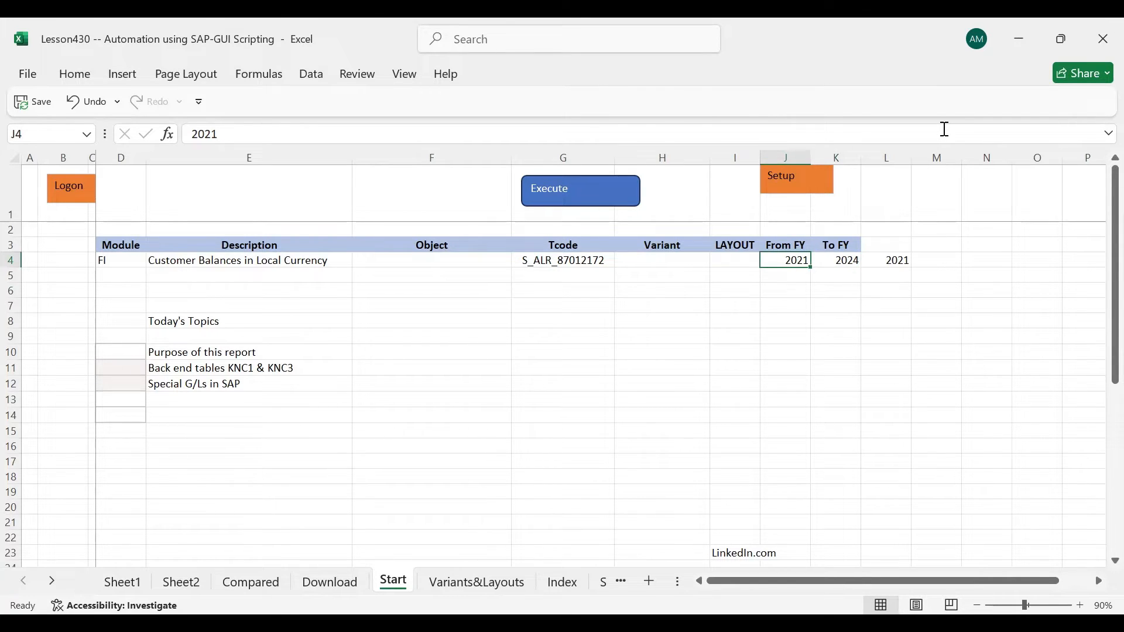
pyautogui.press('Left')
pyautogui.press('Left')
pyautogui.press('Right')
pyautogui.press('Right')
pyautogui.press('Left')
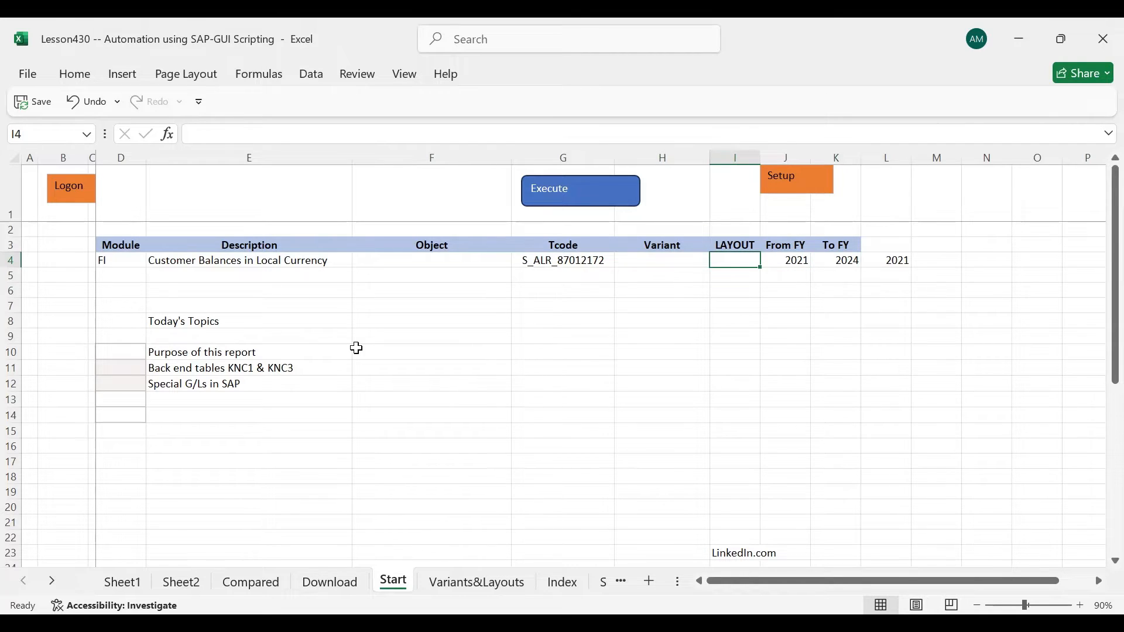
# - Check the fiscal years in the Compared sheet's column A filter, view the Download sheet and return to Compared
pyautogui.click(260, 582)
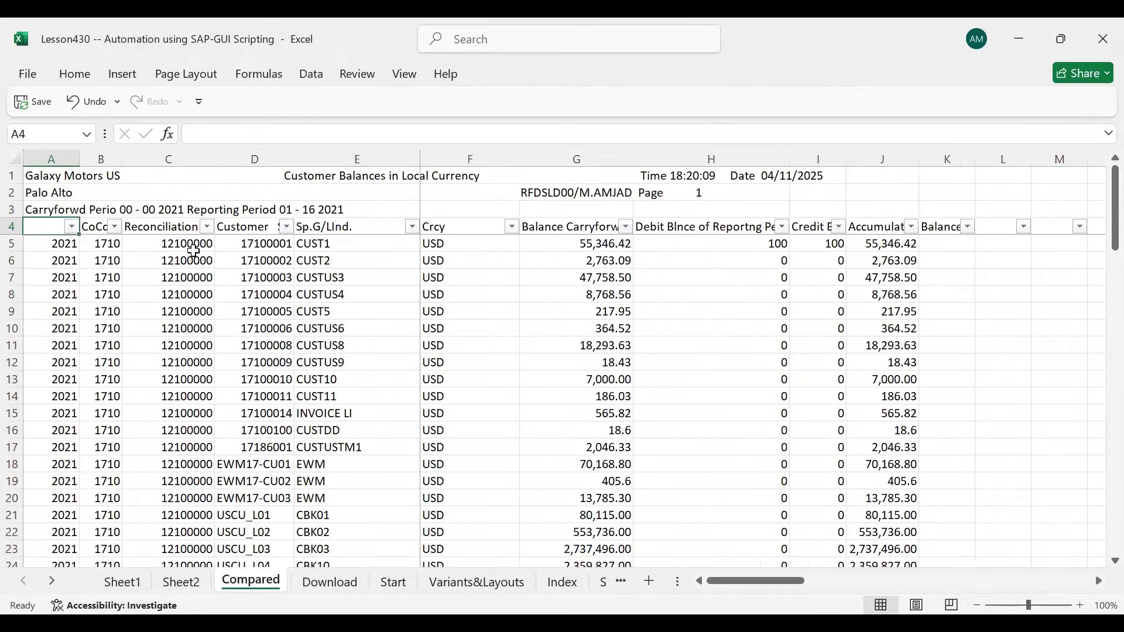
pyautogui.click(71, 227)
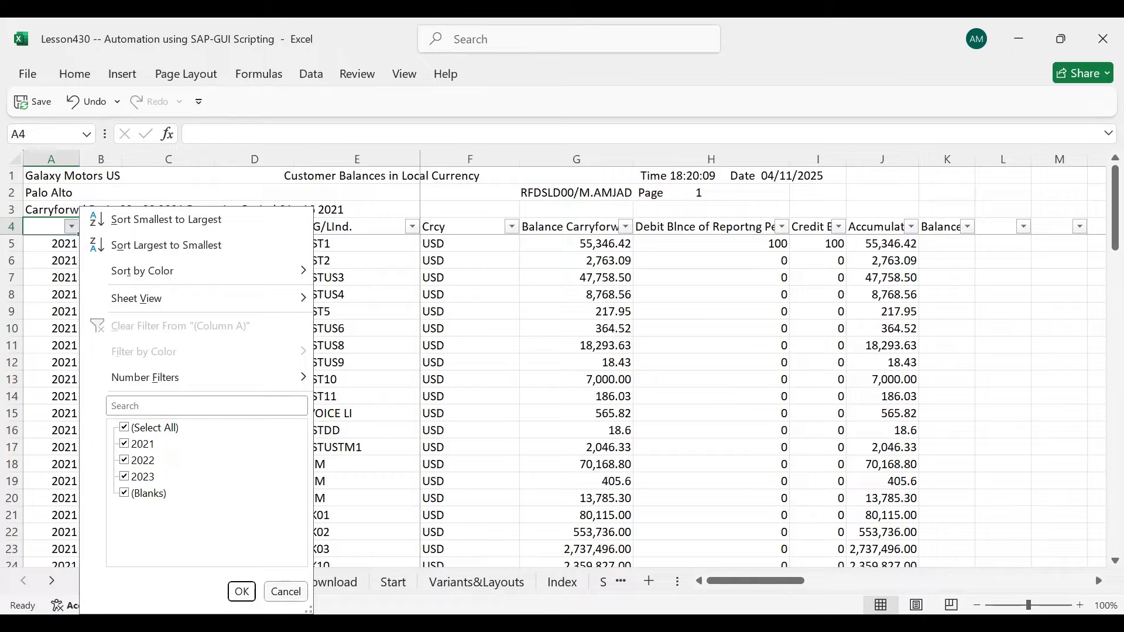
pyautogui.click(286, 592)
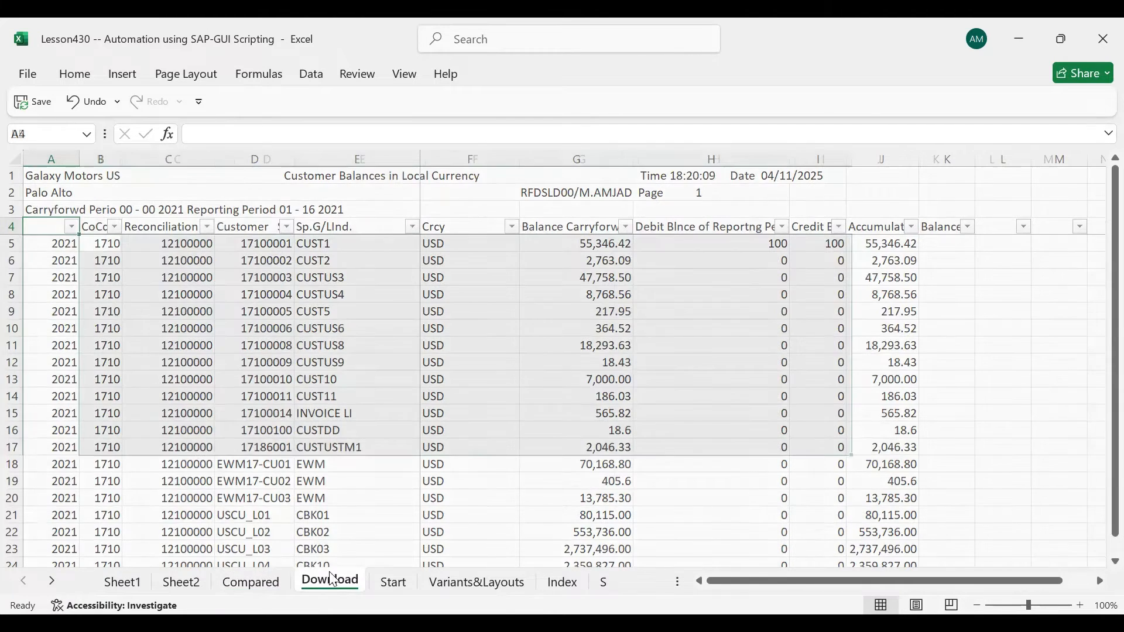
pyautogui.click(331, 581)
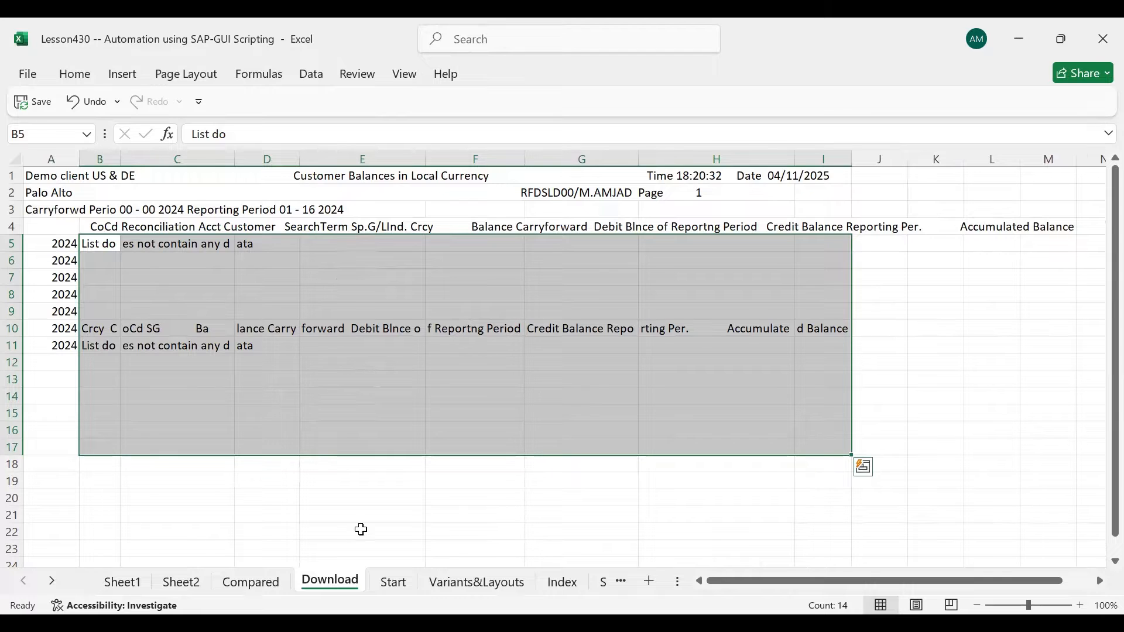
pyautogui.click(250, 581)
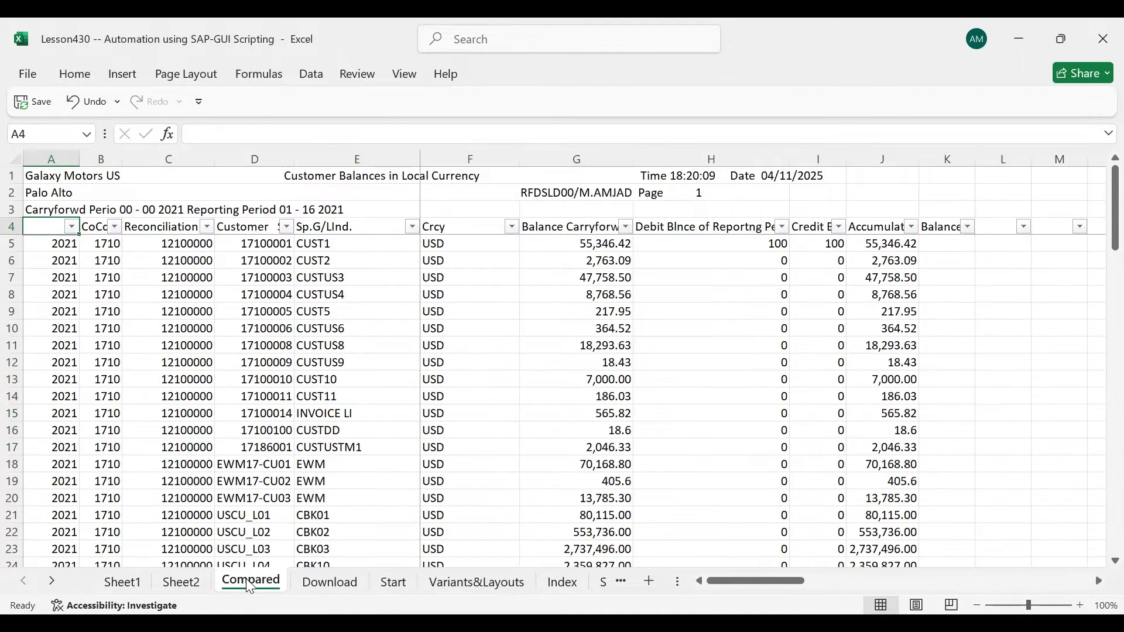
# - Examine the first customer row on the Compared sheet, from company code through carryforward, debit, credit and accumulated balances
pyautogui.press('Right')
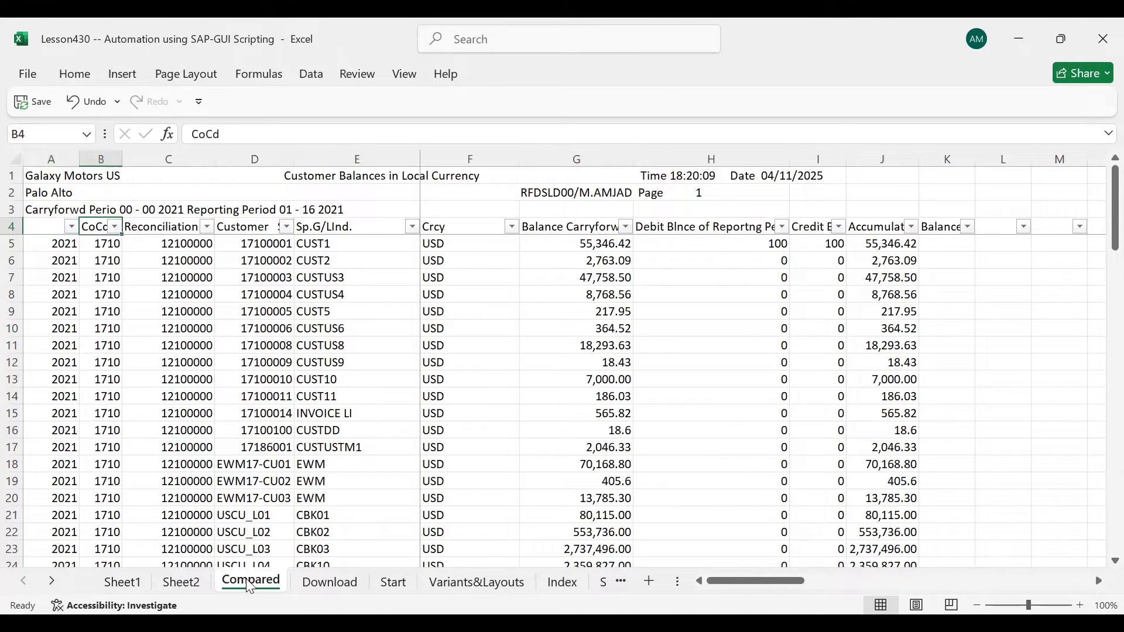
pyautogui.press('Down')
pyautogui.press('Right')
pyautogui.press('Right')
pyautogui.press('Right')
pyautogui.press('Right')
pyautogui.press('Right')
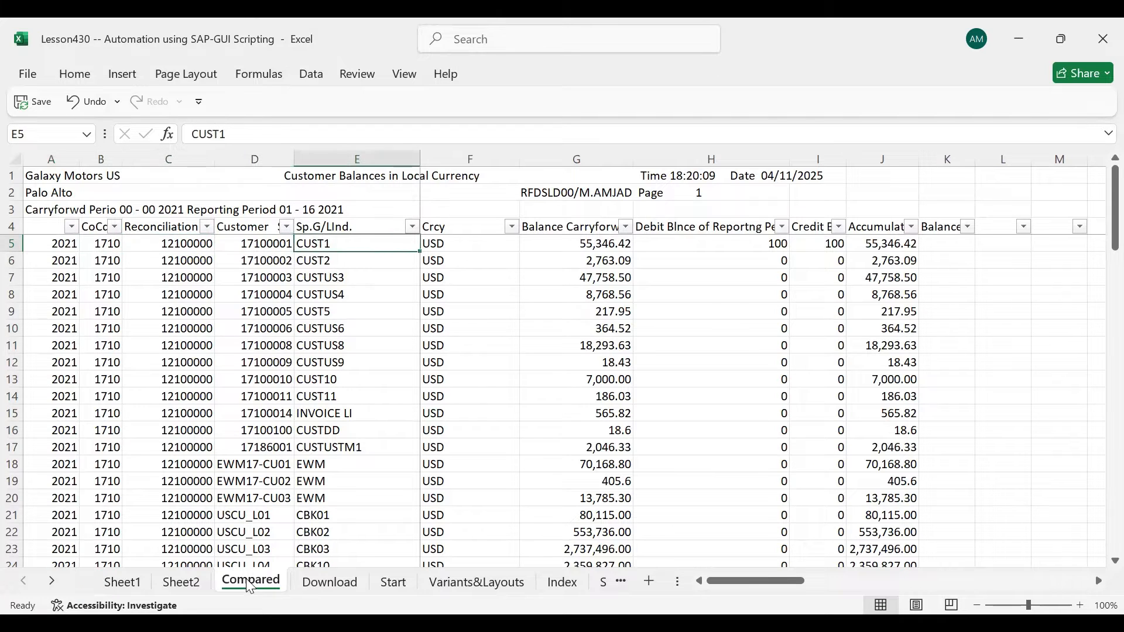
pyautogui.press('Right')
pyautogui.press('Right')
pyautogui.press('Right')
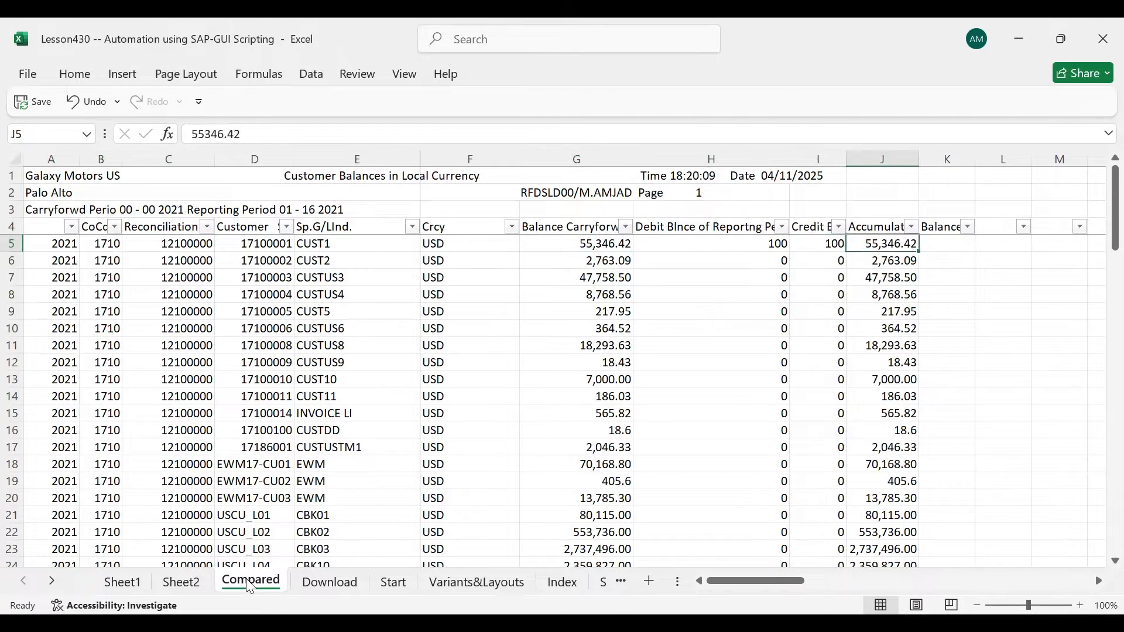
pyautogui.press('Left')
pyautogui.press('Left')
pyautogui.press('Left')
pyautogui.press('Right')
pyautogui.press('Right')
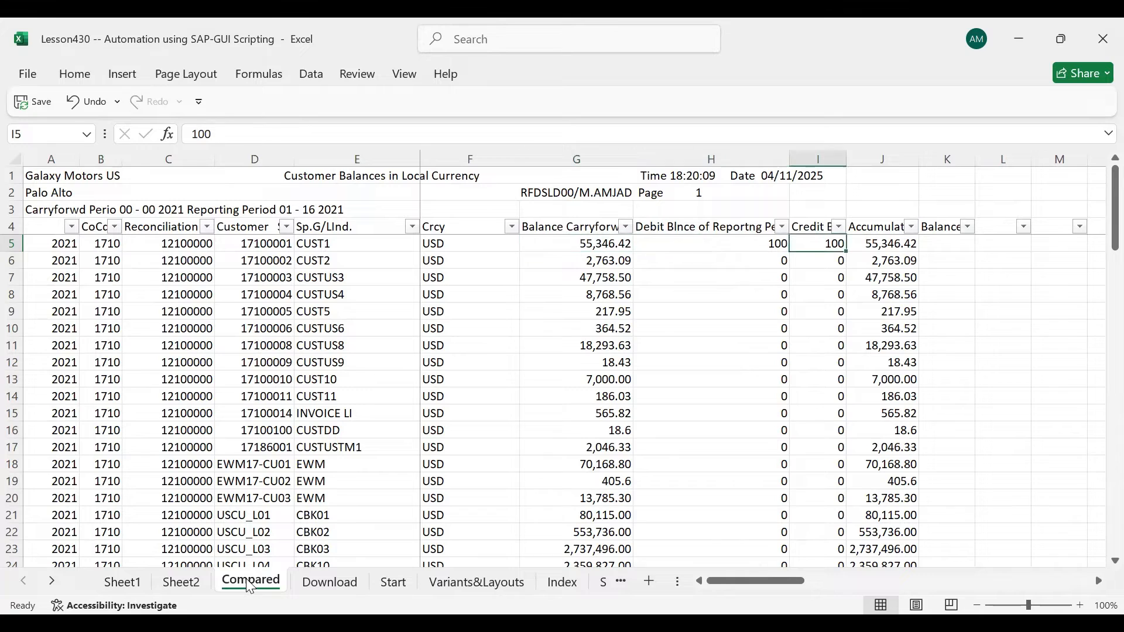
pyautogui.press('Left')
pyautogui.press('Left')
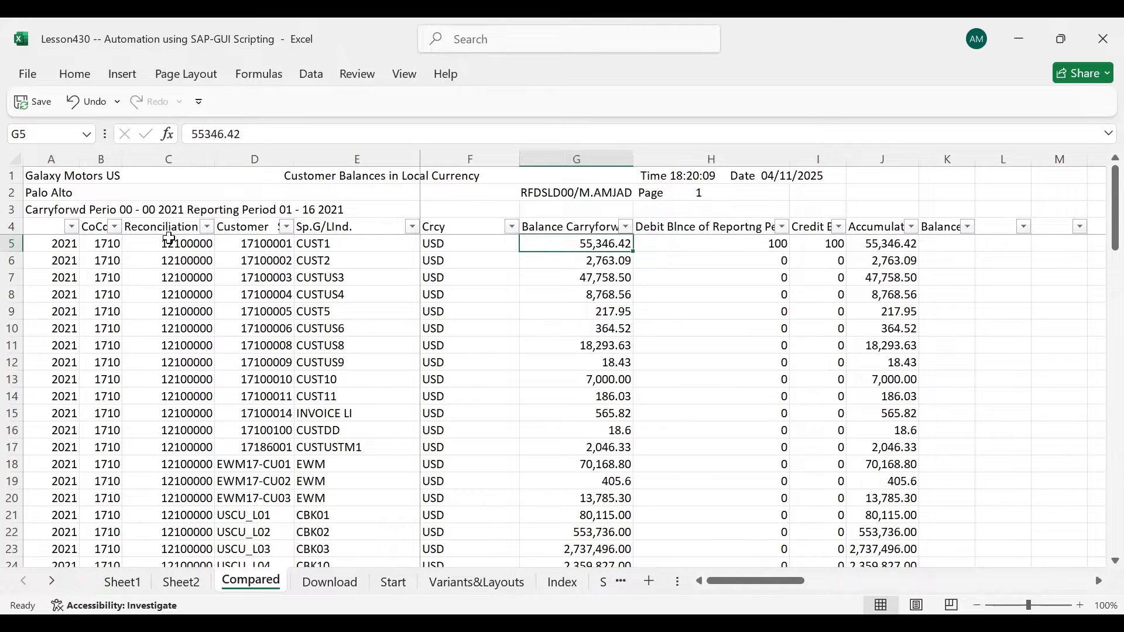
# - Filter the Compared sheet's Reconciliation Acct column to show only account 140000
pyautogui.click(208, 228)
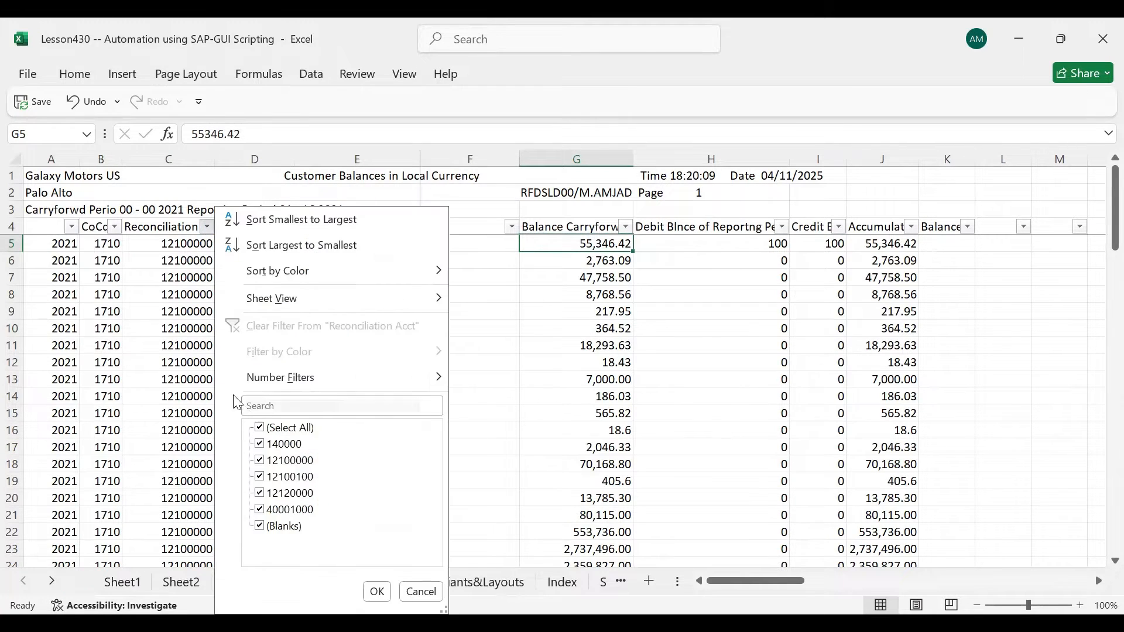
pyautogui.click(267, 432)
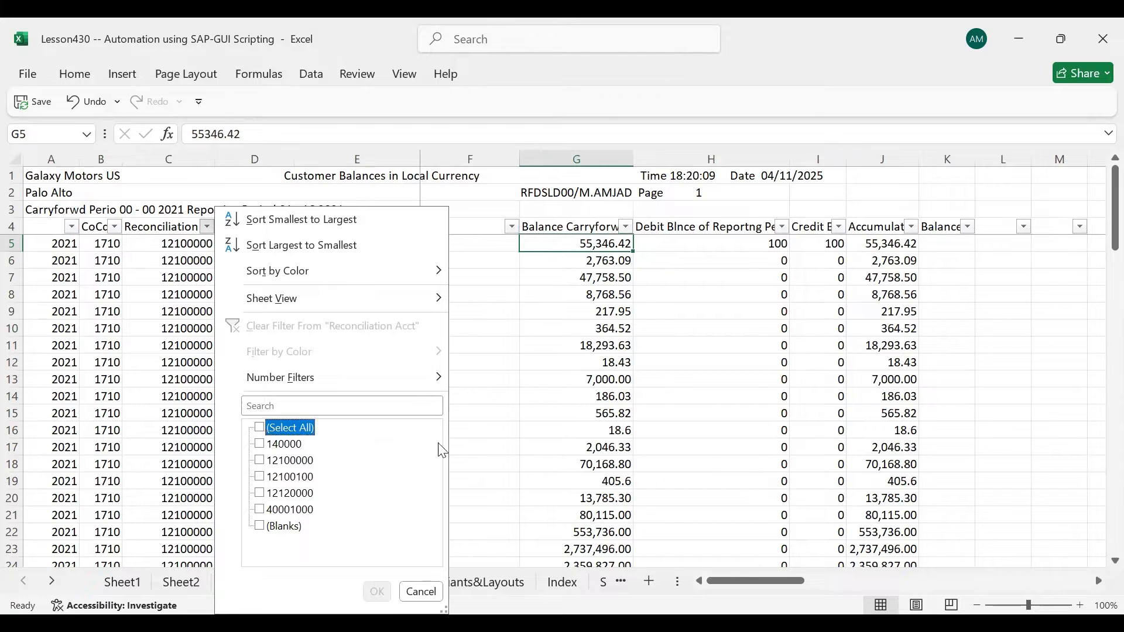
pyautogui.click(262, 446)
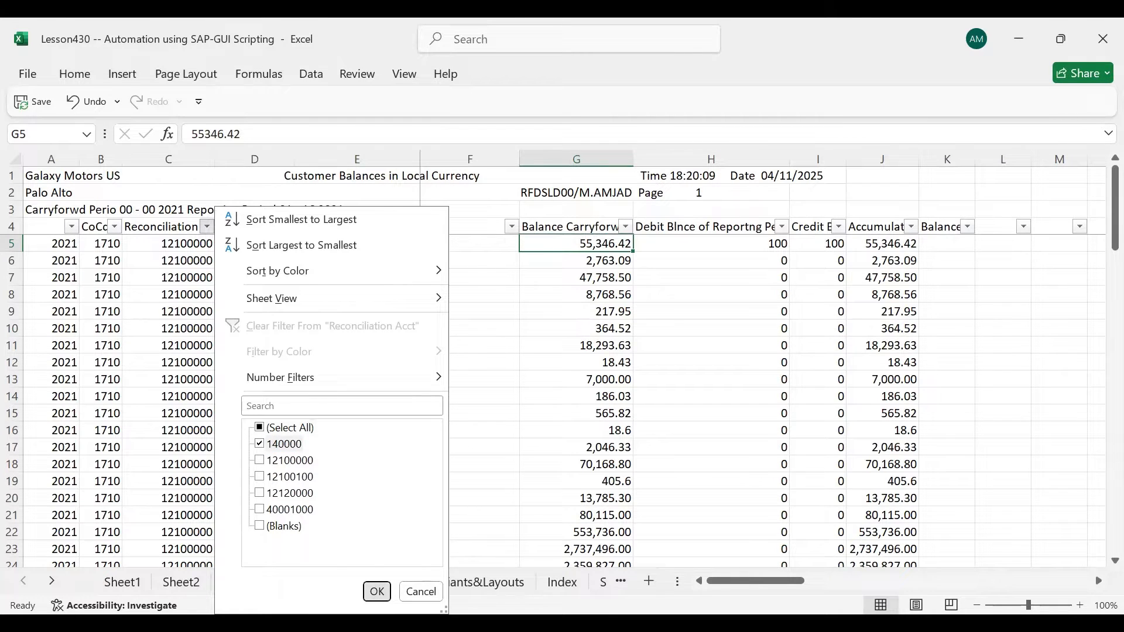
pyautogui.press('Return')
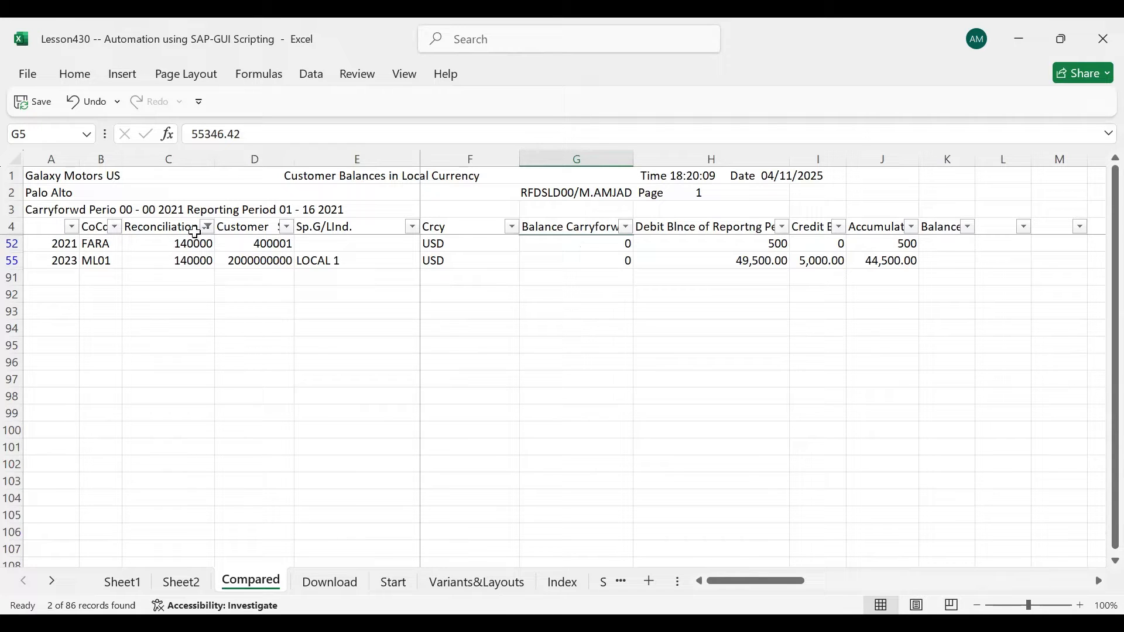
# - Examine the filtered 2021 row for company code FARA across its customer, currency and balance columns
pyautogui.click(61, 245)
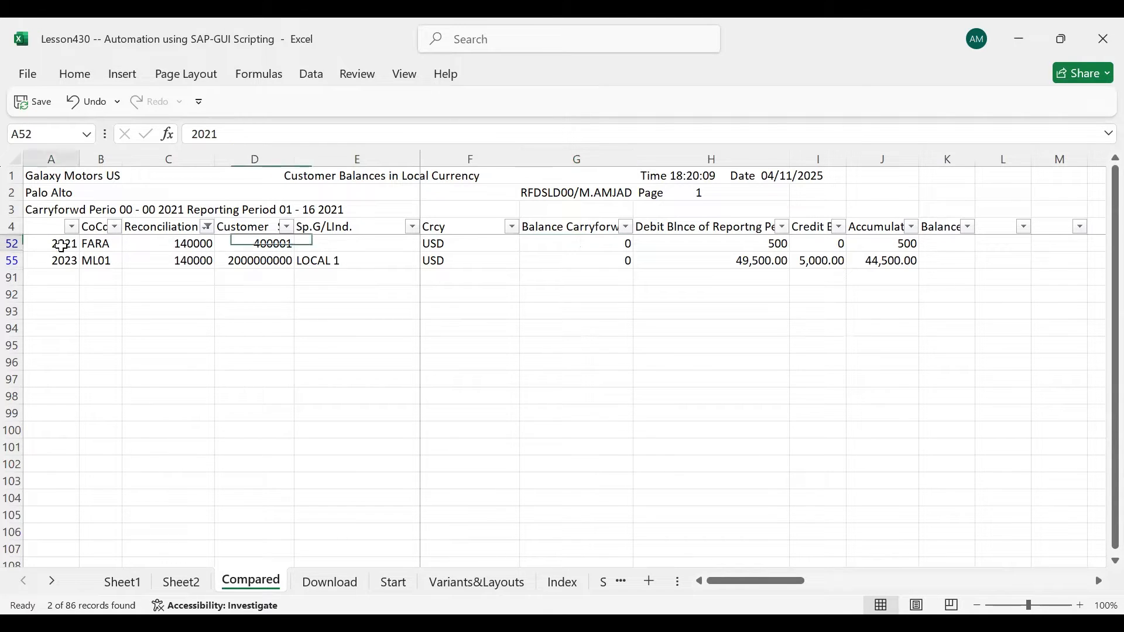
pyautogui.press('Right')
pyautogui.press('Right')
pyautogui.press('Right')
pyautogui.press('Right')
pyautogui.press('Right')
pyautogui.press('Right')
pyautogui.press('Right')
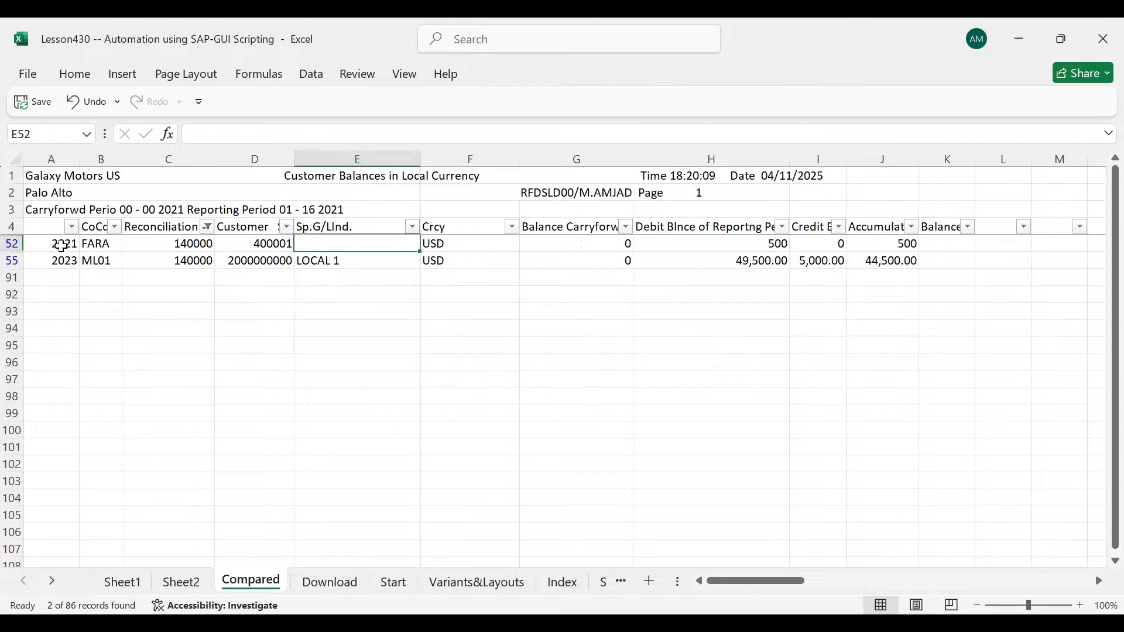
pyautogui.press('Right')
pyautogui.press('Left')
pyautogui.press('Right')
pyautogui.press('Right')
pyautogui.press('Right')
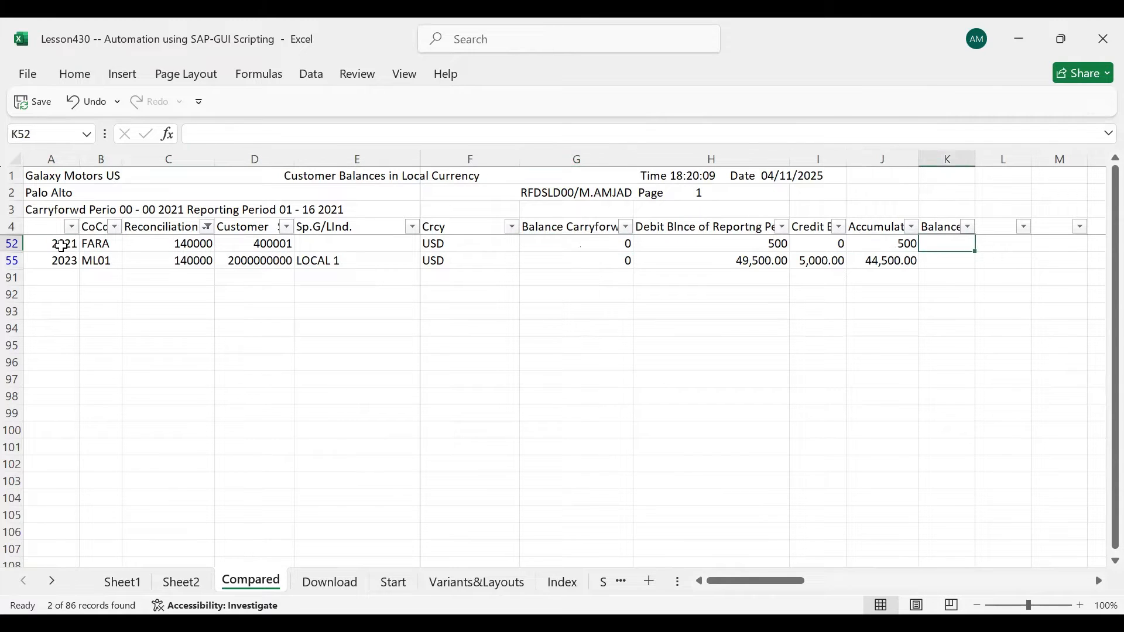
# - Examine the filtered 2023 row for company code ML01, from its customer to the debit and credit balances
pyautogui.press('Left')
pyautogui.press('Down')
pyautogui.press('Left')
pyautogui.press('Home')
pyautogui.press('Right')
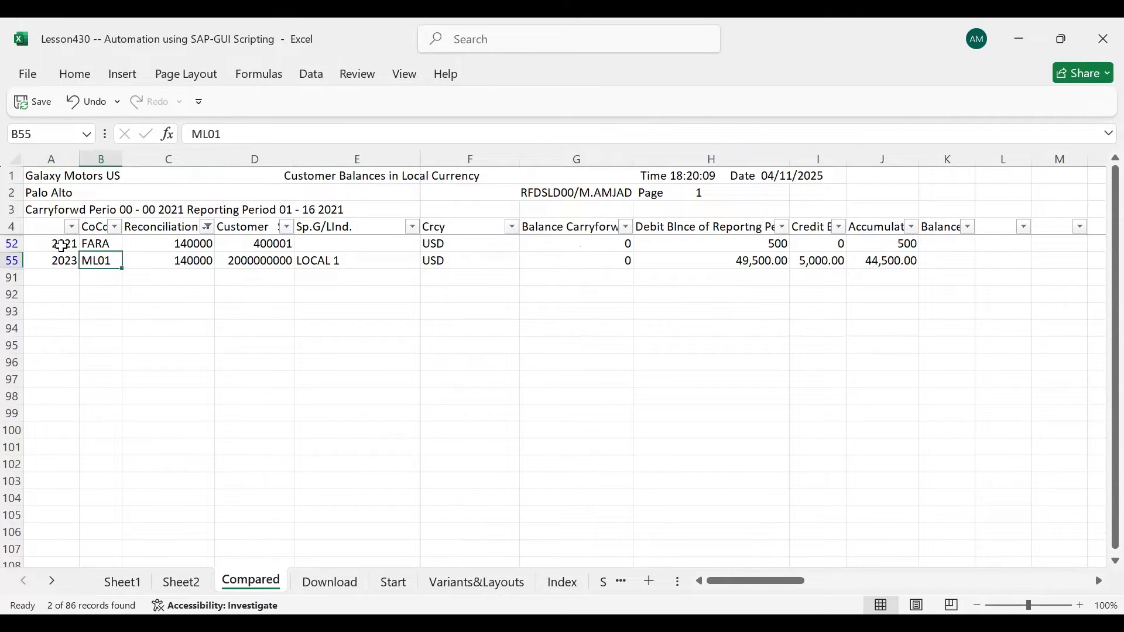
pyautogui.press('Left')
pyautogui.press('Right')
pyautogui.press('Right')
pyautogui.press('Right')
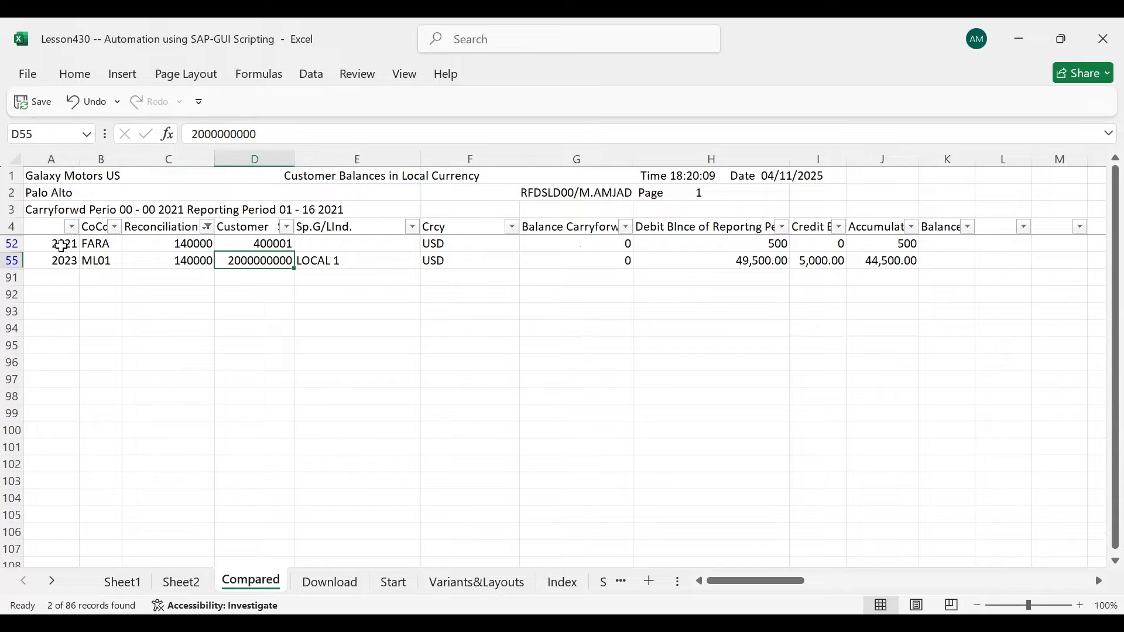
pyautogui.press('Right')
pyautogui.press('Right')
pyautogui.press('Right')
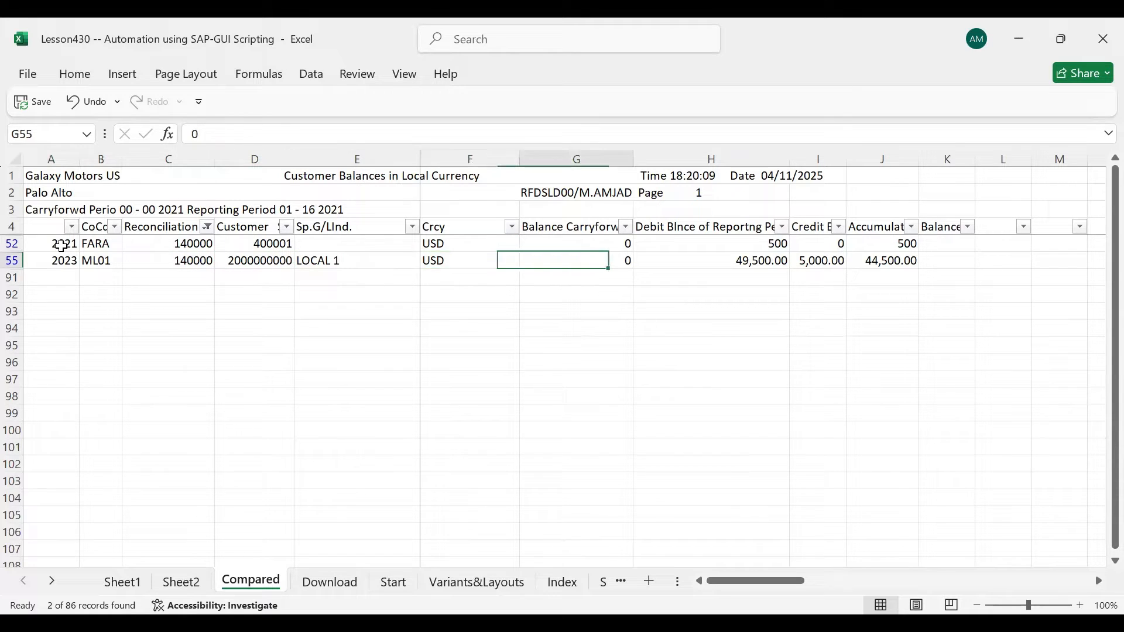
pyautogui.press('Right')
pyautogui.press('Right')
pyautogui.press('Left')
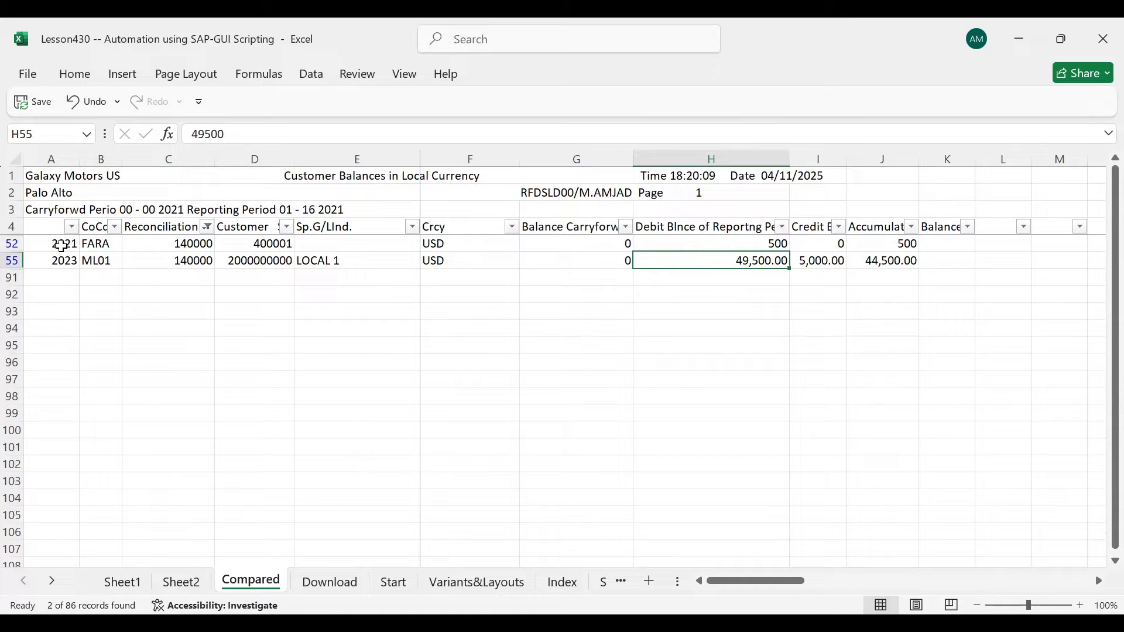
pyautogui.press('Right')
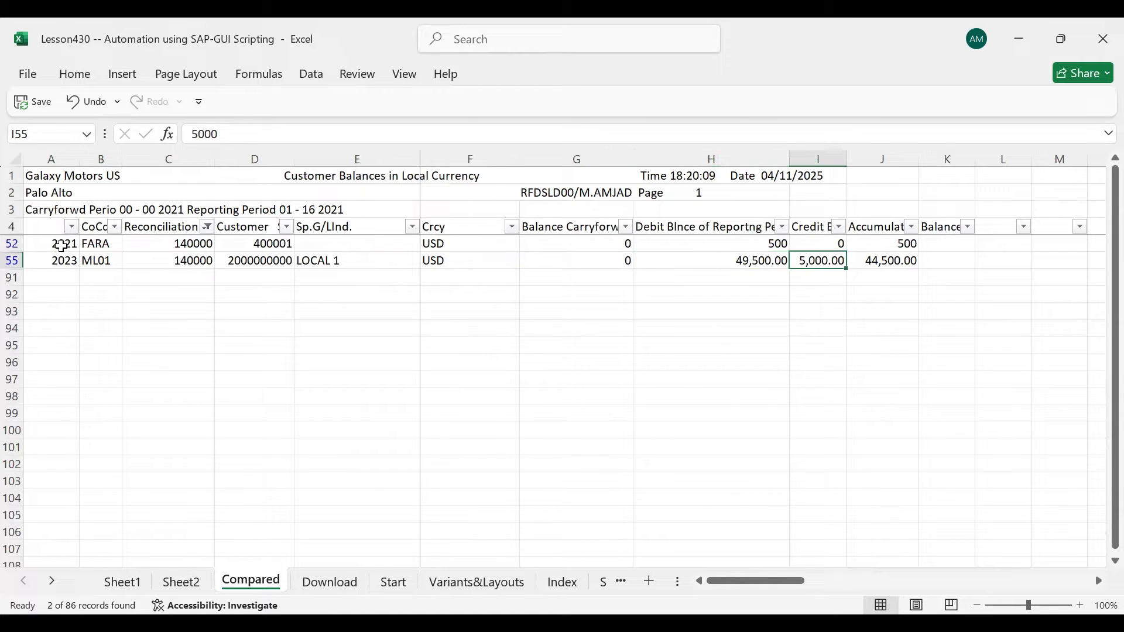
# - Examine the accumulated balance of the filtered ML01 row and trace the row back to its fiscal year
pyautogui.press('Right')
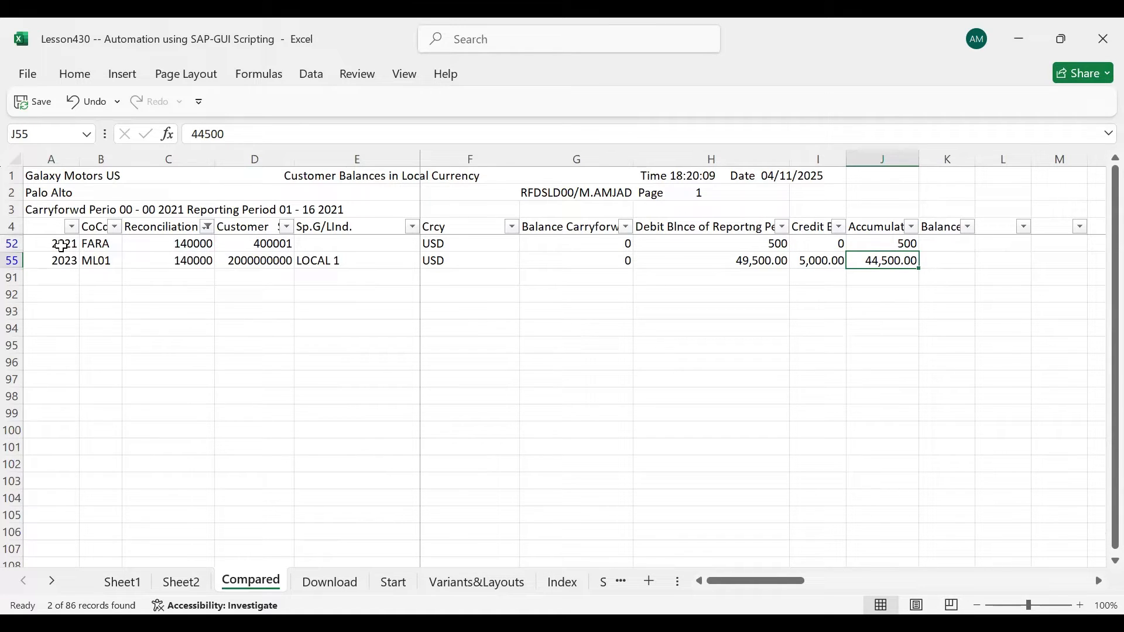
pyautogui.press('Left')
pyautogui.press('Left')
pyautogui.press('Left')
pyautogui.press('Left')
pyautogui.press('Left')
pyautogui.press('Left')
pyautogui.press('Left')
pyautogui.press('Left')
pyautogui.press('Left')
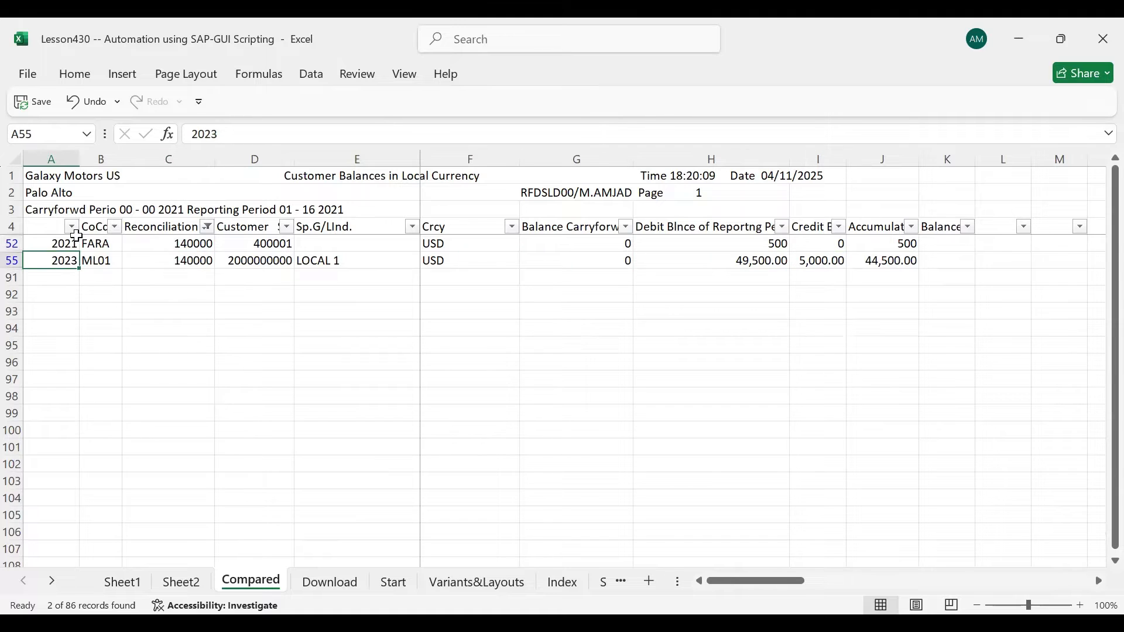
# - Clear the Reconciliation Acct filter on the Compared sheet
pyautogui.click(207, 226)
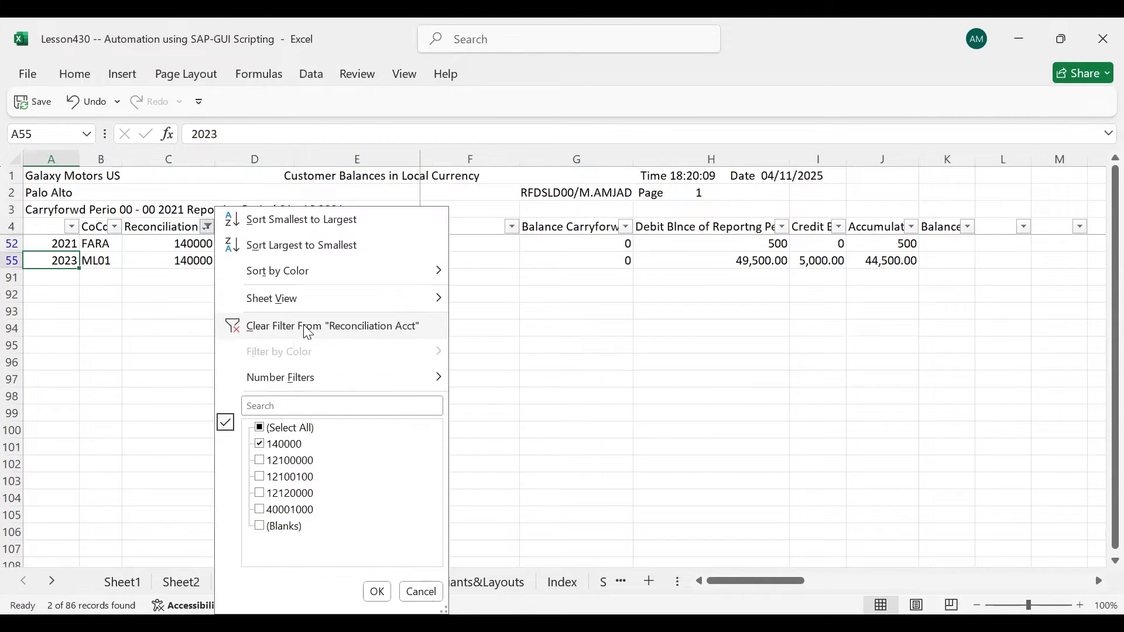
pyautogui.click(308, 333)
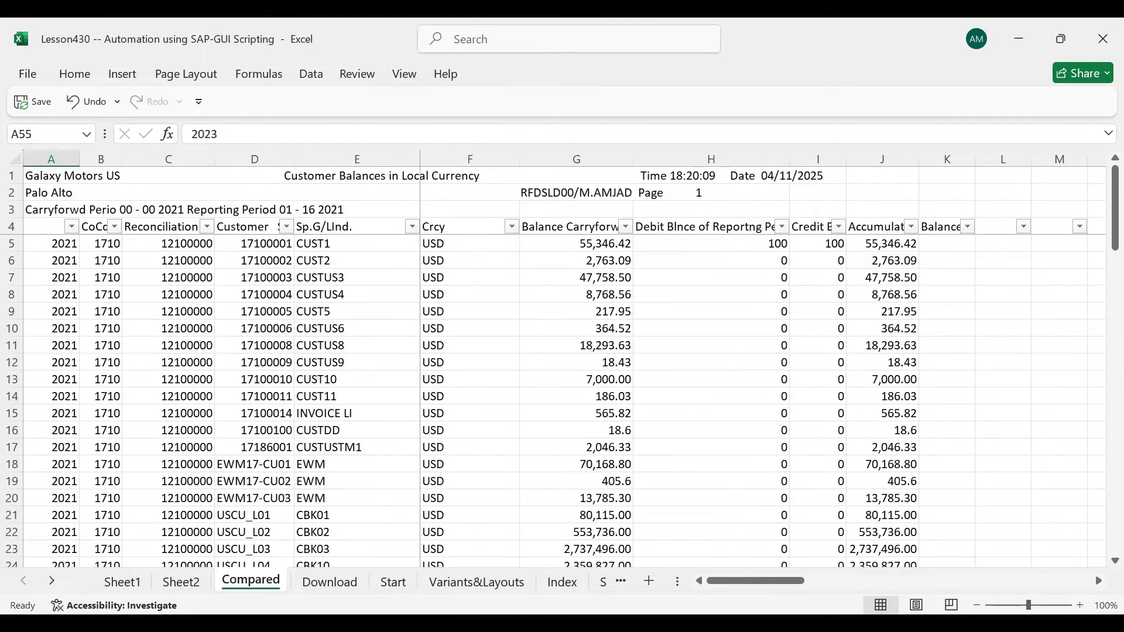
# - Review the report's transaction code and the topics on its purpose and back-end tables on the Start sheet
pyautogui.click(394, 582)
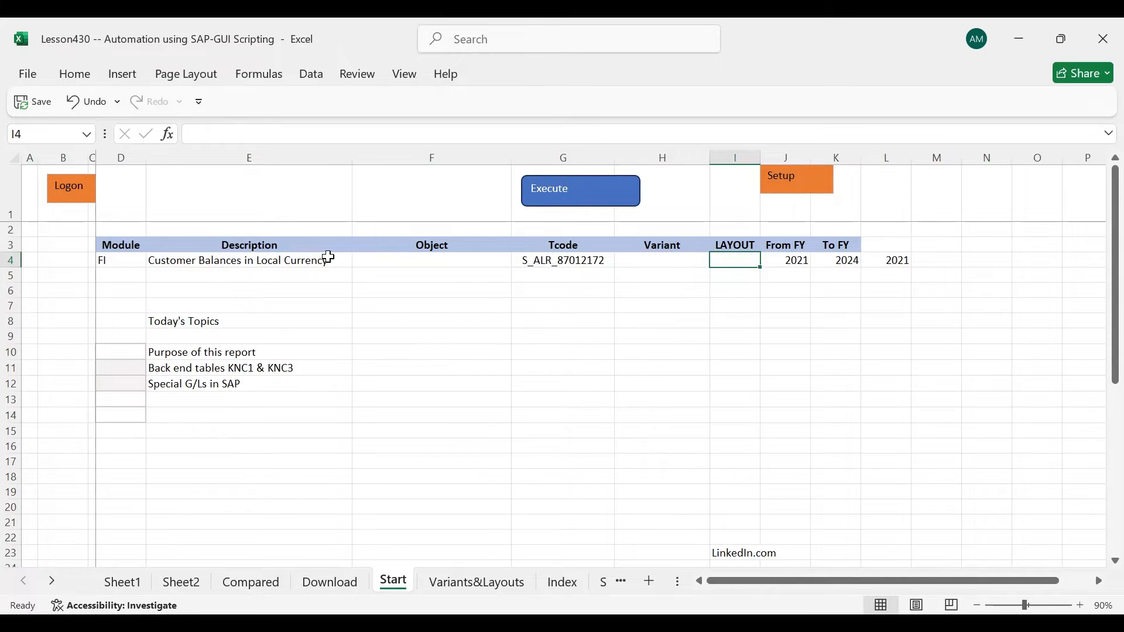
pyautogui.press('Left')
pyautogui.press('Left')
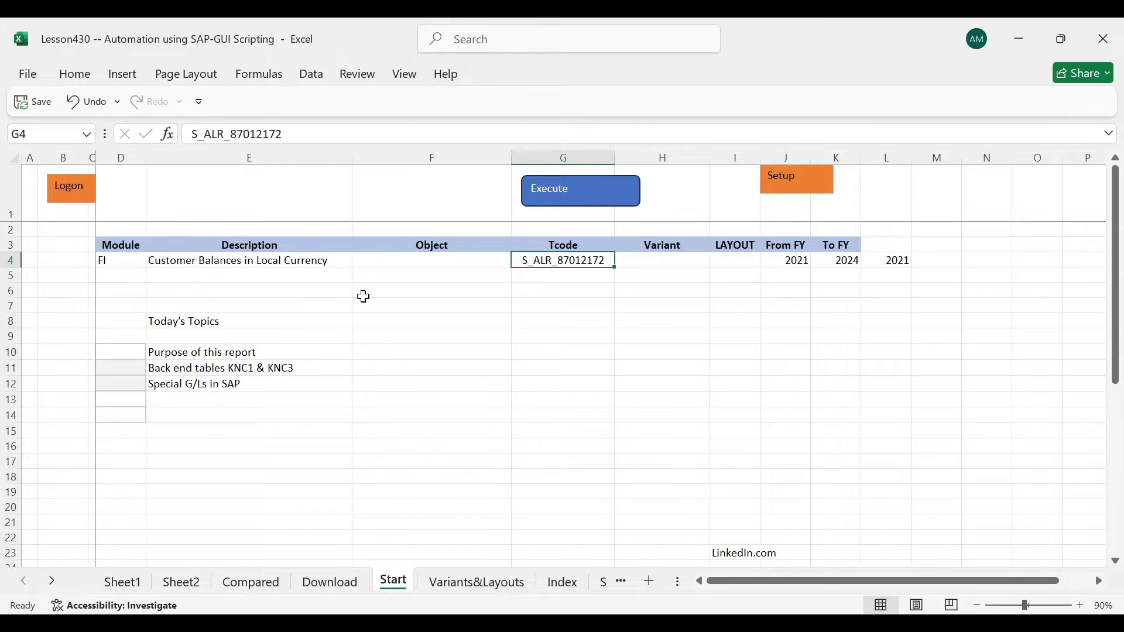
pyautogui.click(207, 355)
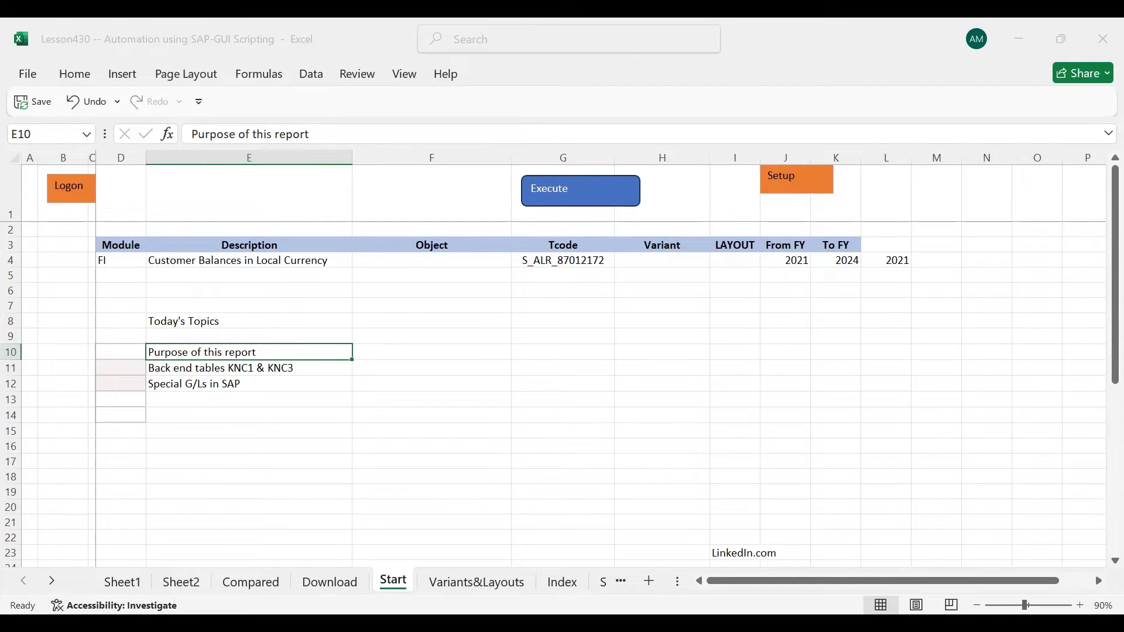
pyautogui.click(288, 368)
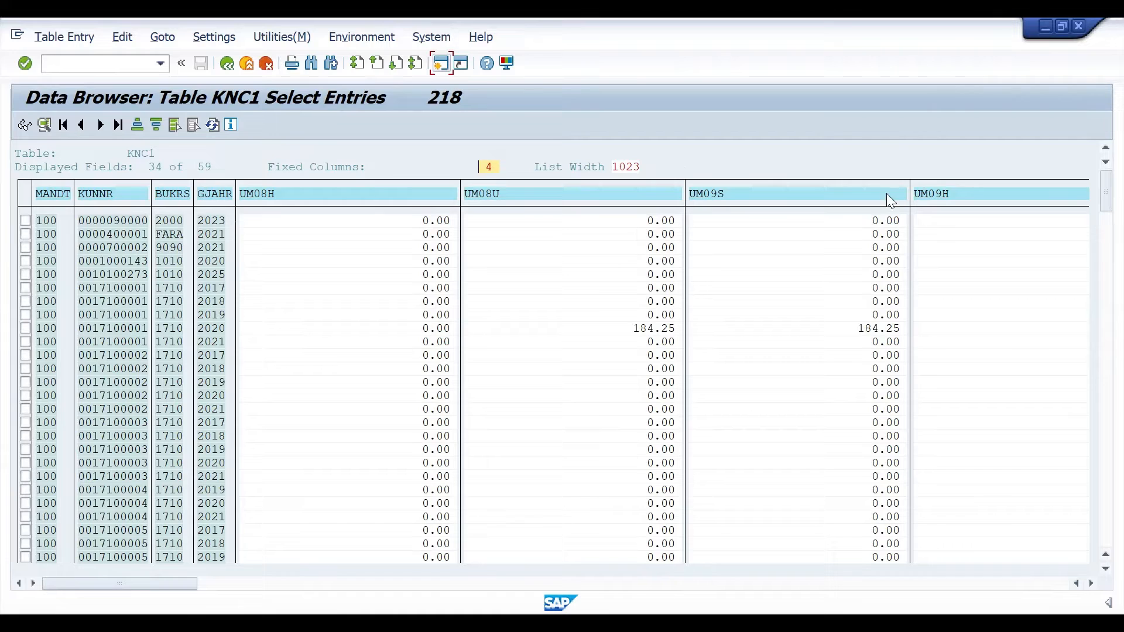
# - Look further along table KNC1's monthly columns in SAP and locate transaction code S_ALR_87012172 on Excel's Start sheet
pyautogui.click(1062, 583)
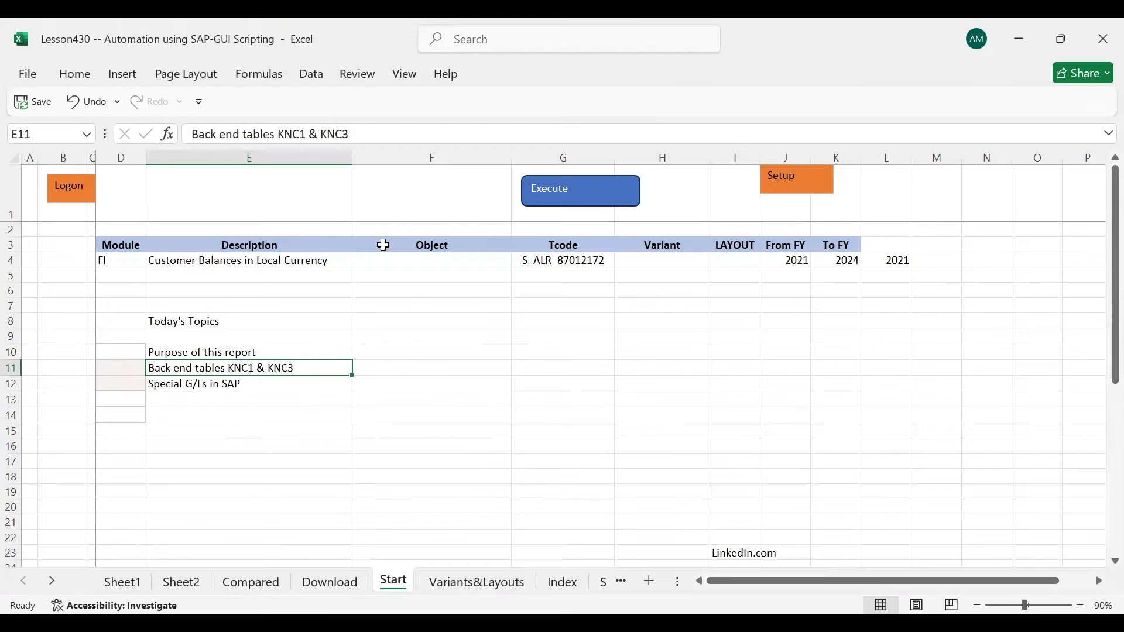
pyautogui.press('Up')
pyautogui.press('Up')
pyautogui.press('Up')
pyautogui.press('Up')
pyautogui.press('Up')
pyautogui.press('Up')
pyautogui.press('Up')
pyautogui.press('Right')
pyautogui.press('Right')
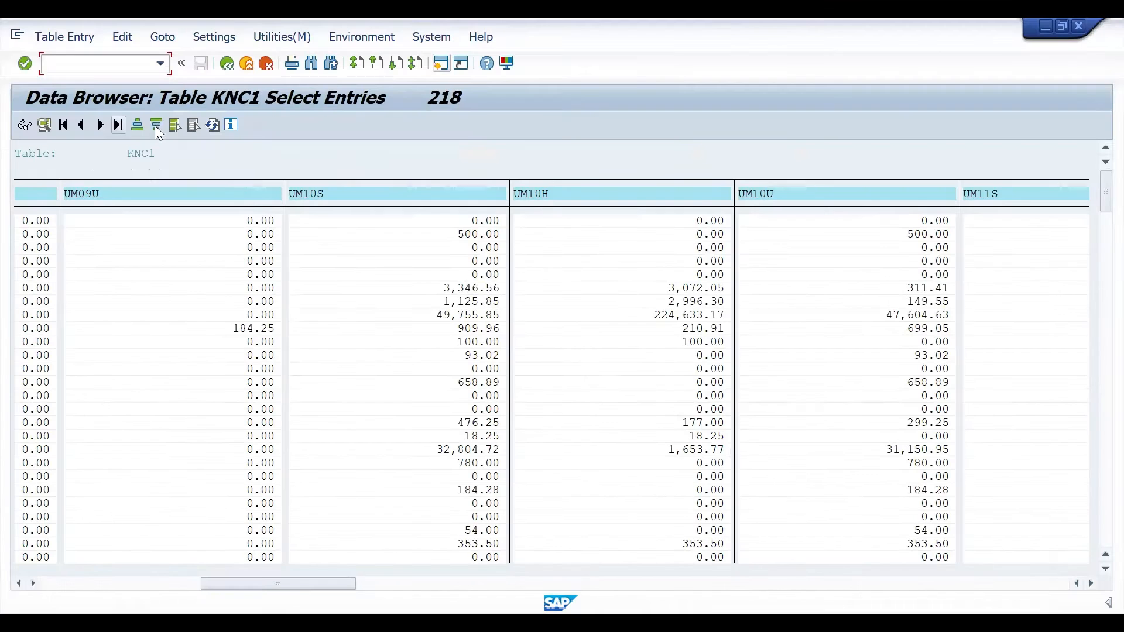
# - Check the field descriptions of UM10S and UM10H in SAP table KNC1 and examine the remaining columns through UM16U and BABZG
pyautogui.doubleClick(350, 193)
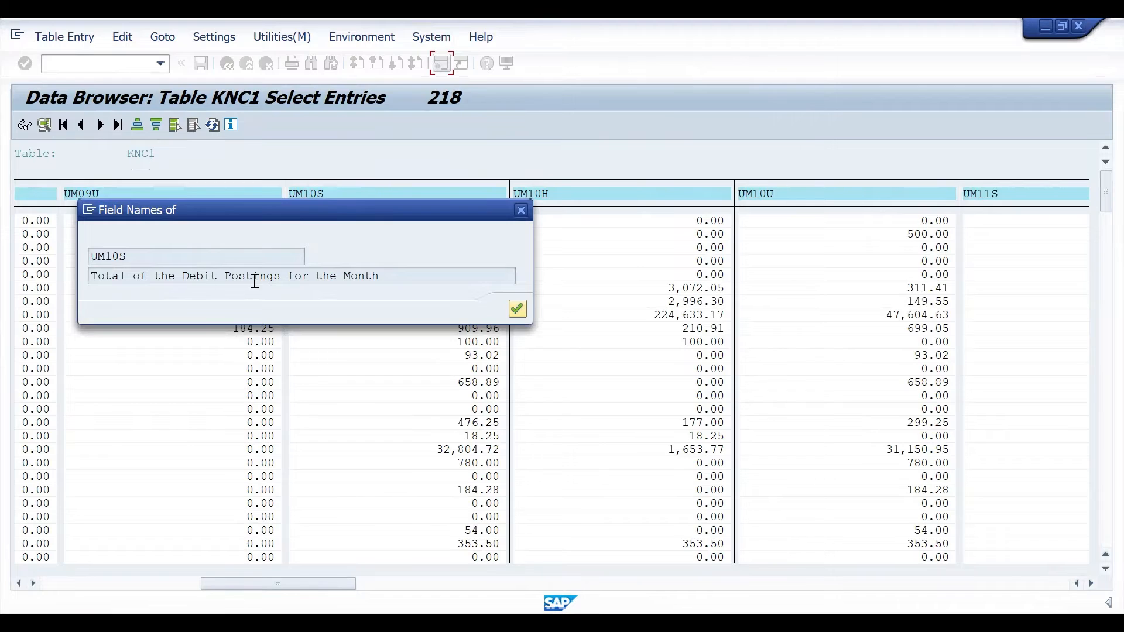
pyautogui.click(559, 200)
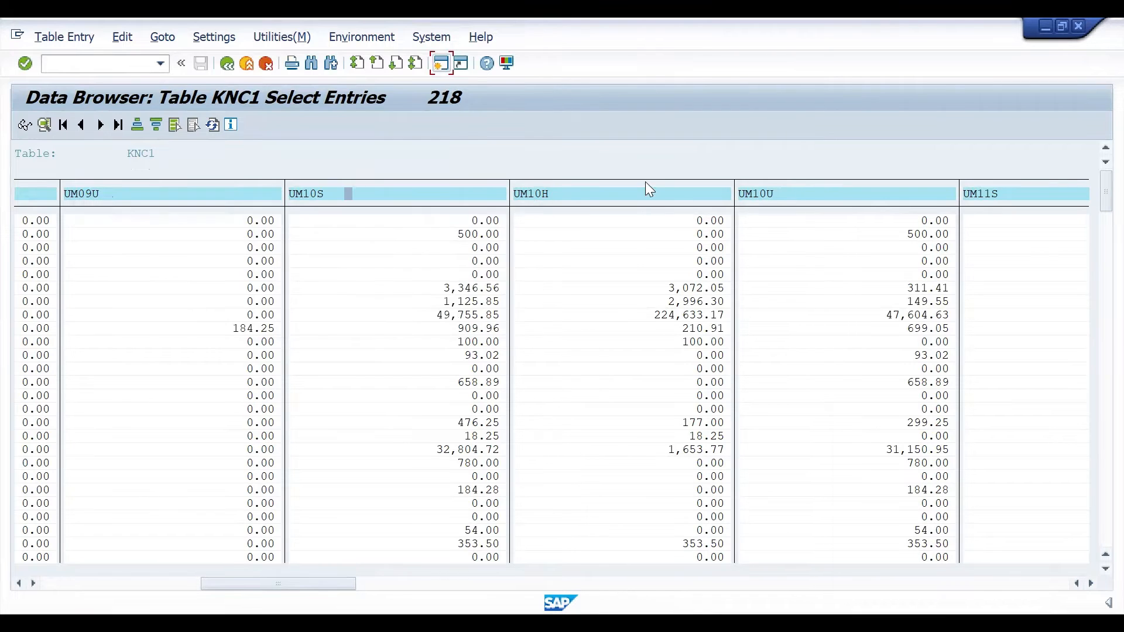
pyautogui.click(654, 199)
pyautogui.doubleClick(652, 198)
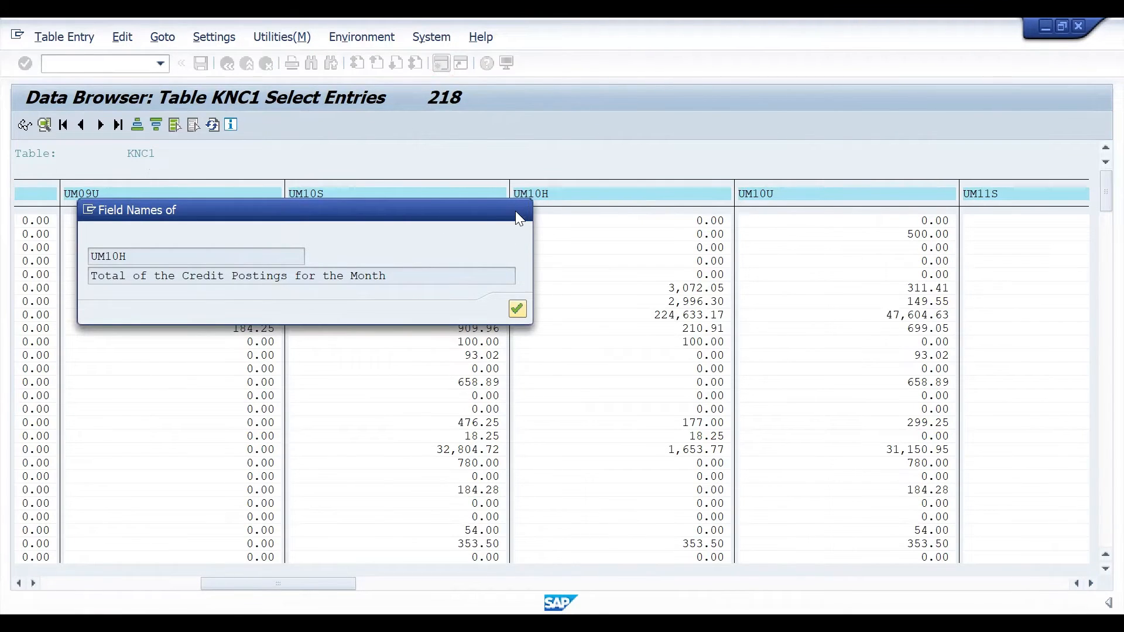
pyautogui.press('Return')
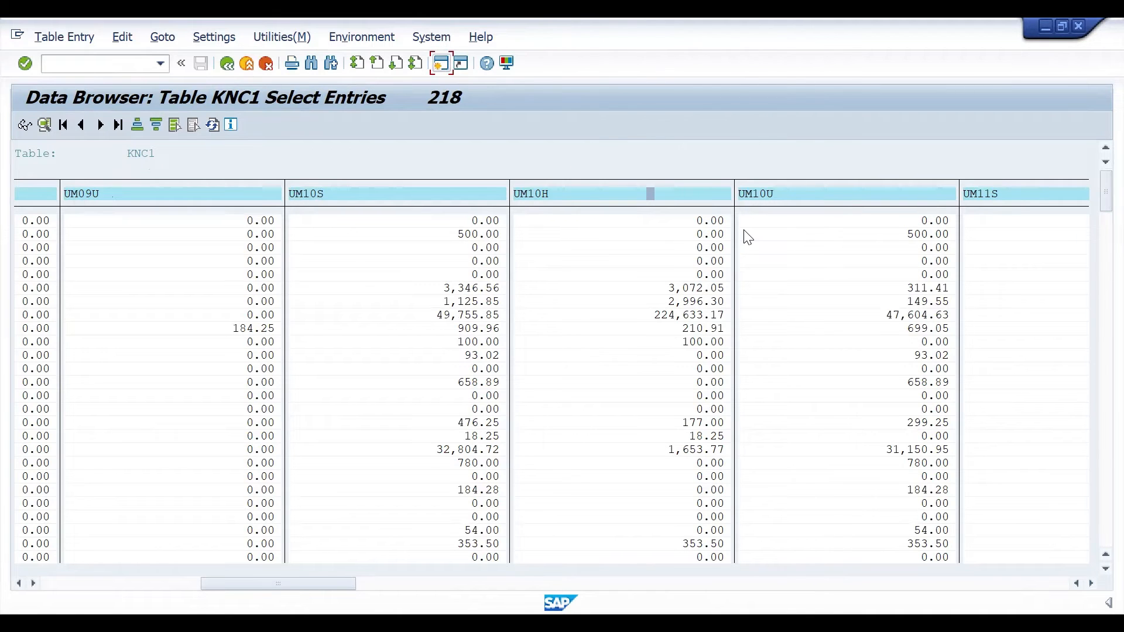
pyautogui.click(1091, 583)
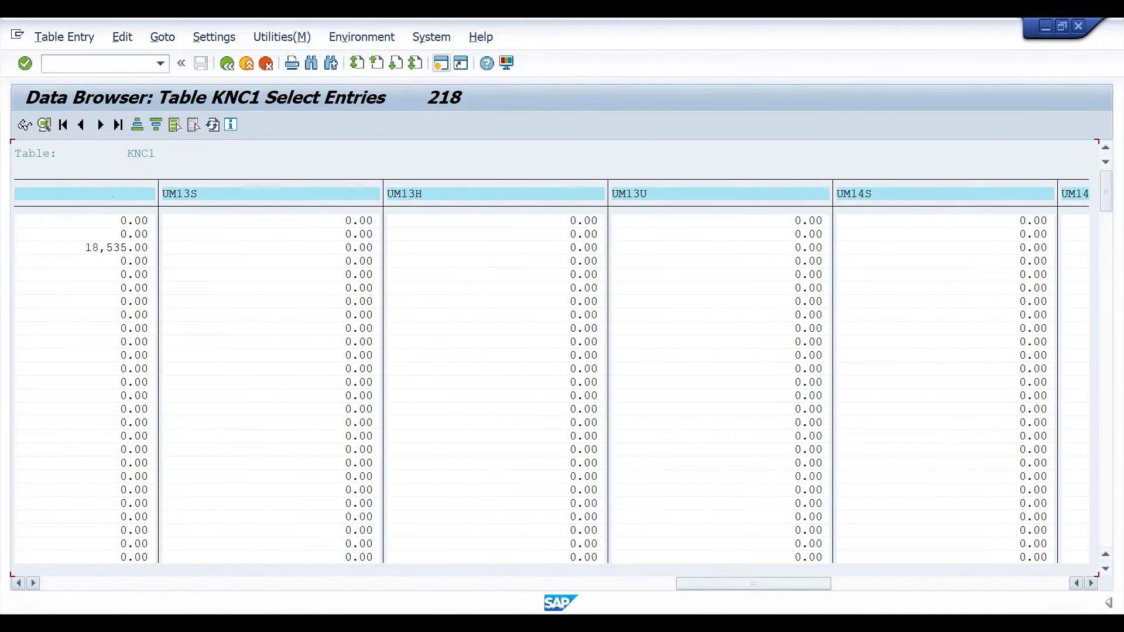
pyautogui.click(1091, 584)
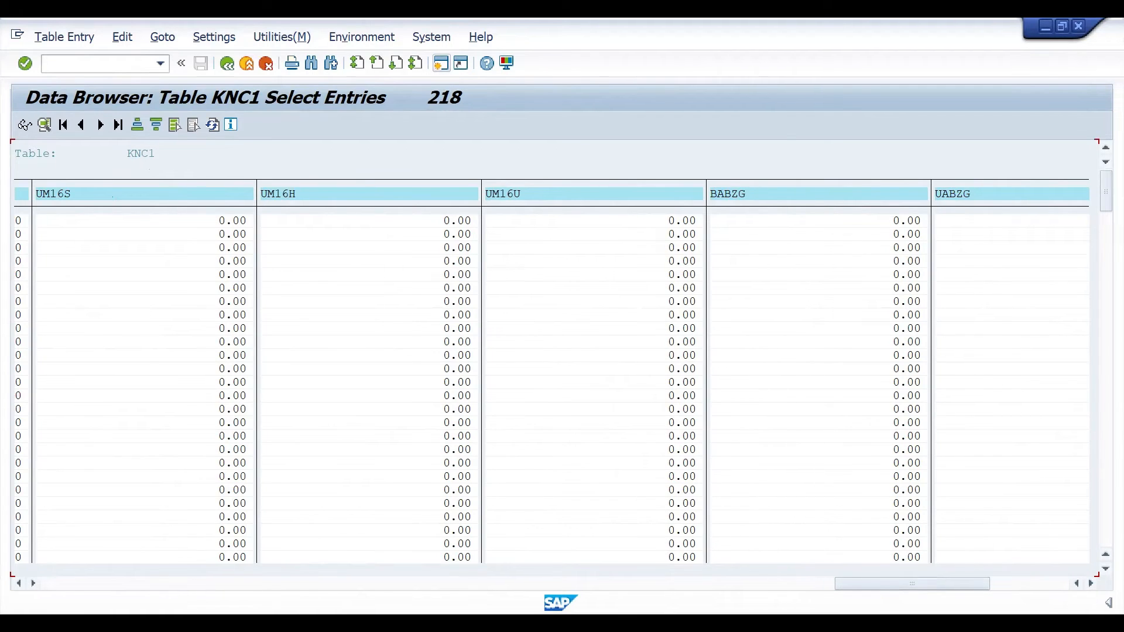
# - Switch to Excel and check the Download sheet and the extent of the fiscal-year column on the Compared sheet
pyautogui.hotkey('alt', 'Tab')
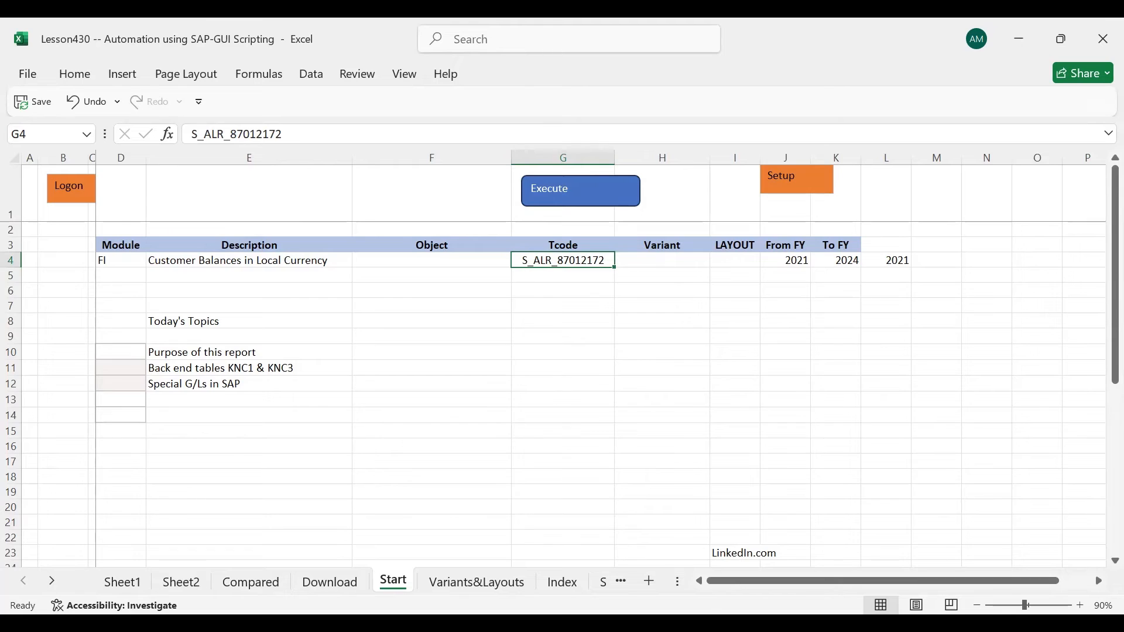
pyautogui.click(329, 582)
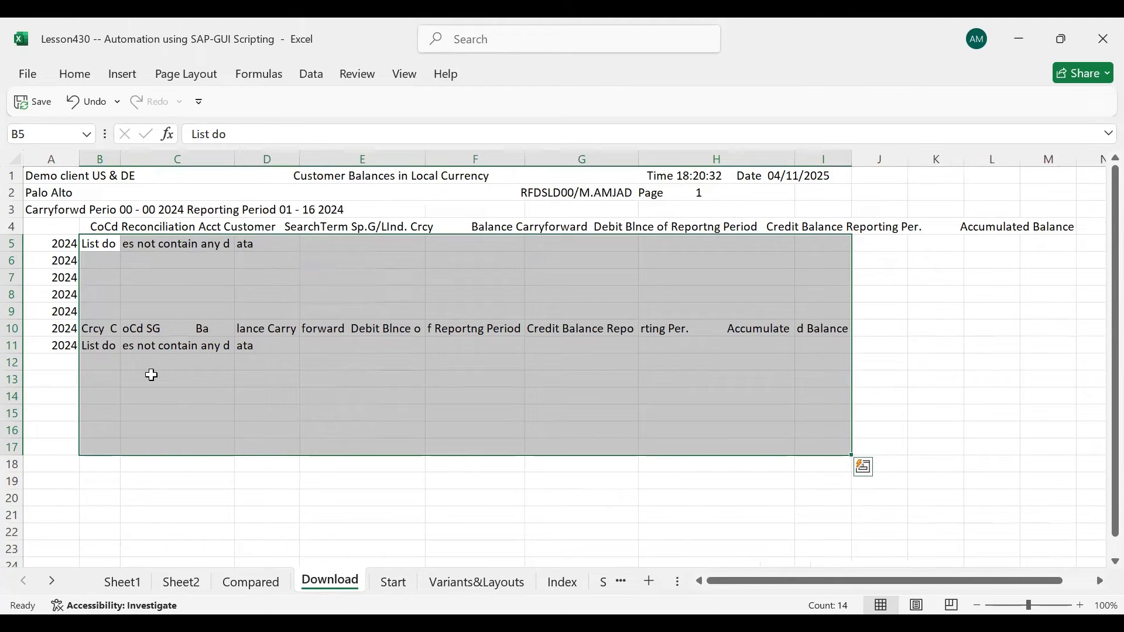
pyautogui.click(252, 582)
pyautogui.click(83, 298)
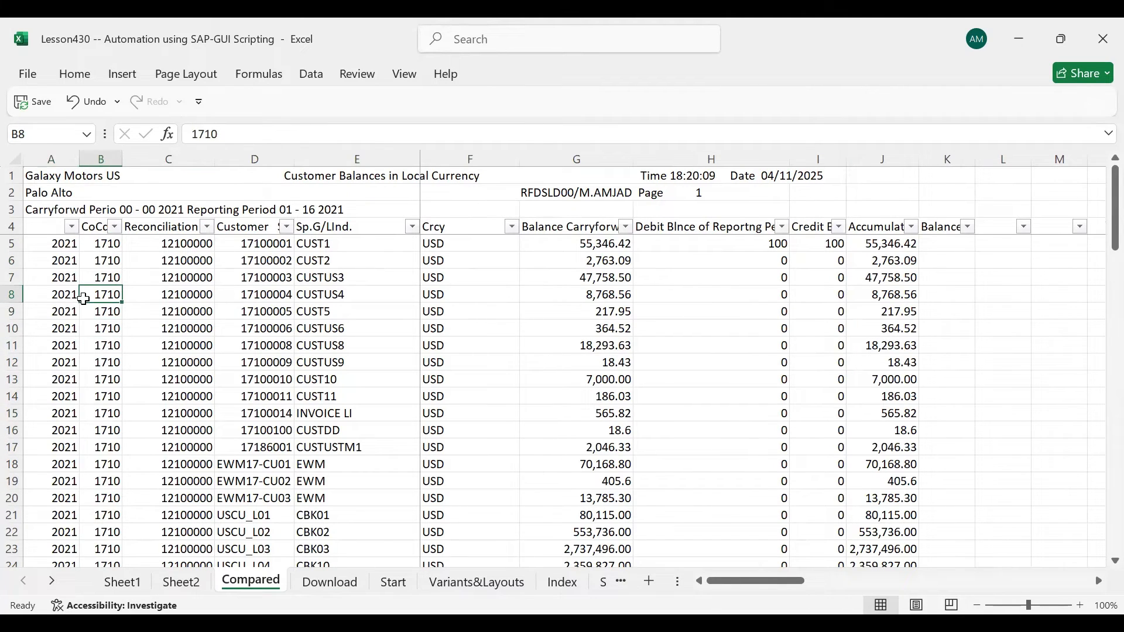
pyautogui.press('Down')
pyautogui.press('Down')
pyautogui.press('Left')
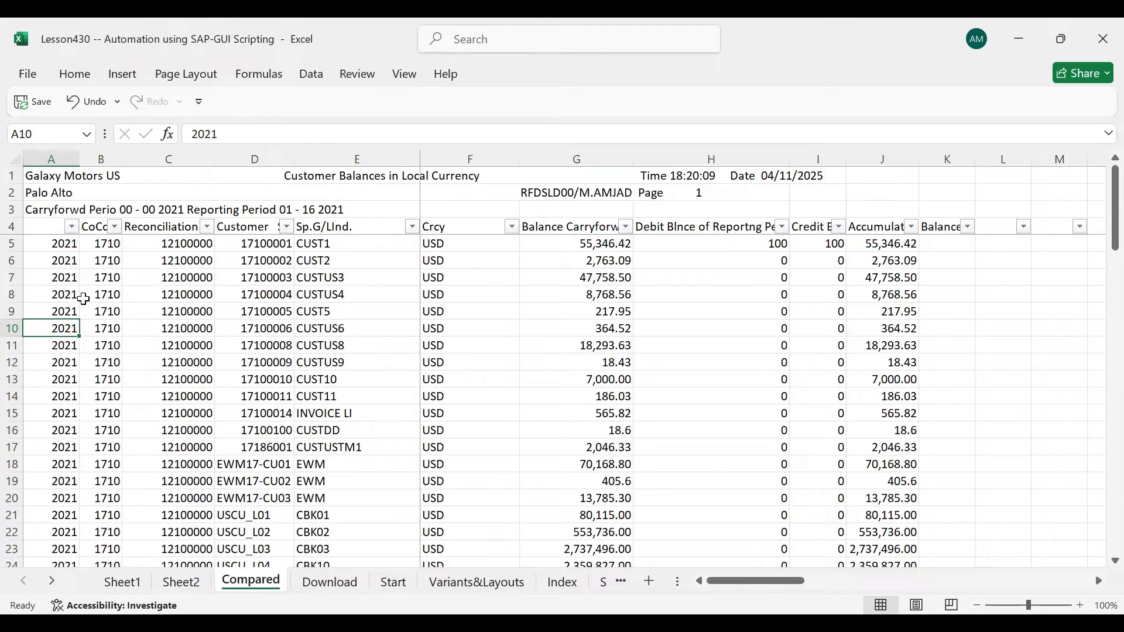
pyautogui.hotkey('ctrl', 'Down')
pyautogui.hotkey('ctrl', 'Up')
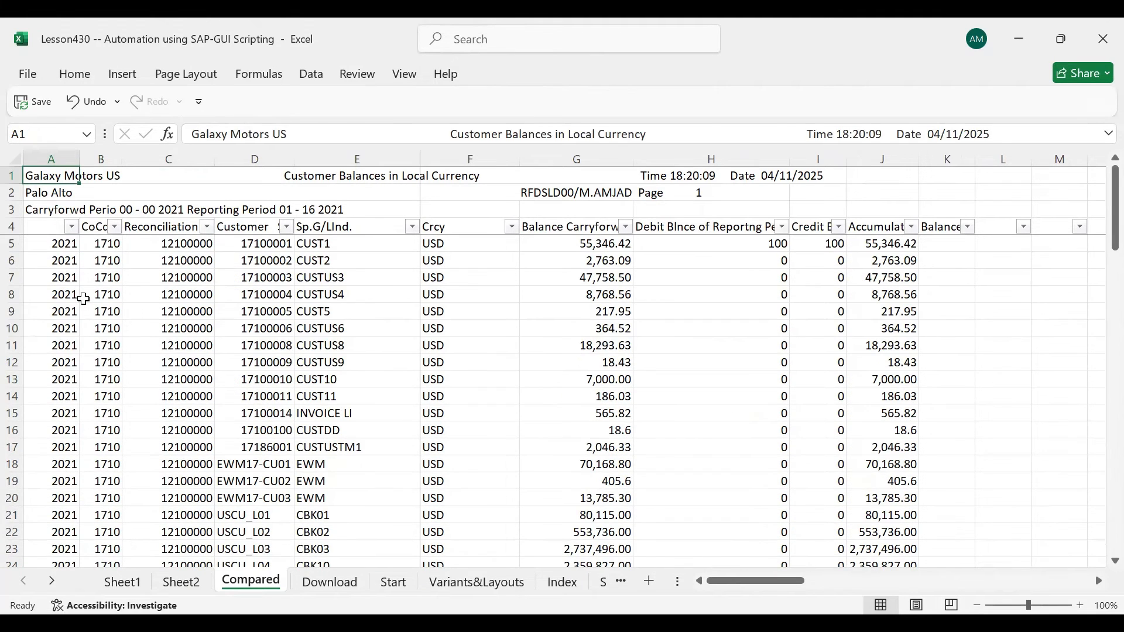
# - Examine the unfiltered first customer row on the Compared sheet across its columns, ending on the credit balance
pyautogui.press('Down')
pyautogui.press('Down')
pyautogui.press('Down')
pyautogui.press('Down')
pyautogui.press('Right')
pyautogui.press('Right')
pyautogui.press('Right')
pyautogui.press('Right')
pyautogui.press('Right')
pyautogui.press('Right')
pyautogui.press('Right')
pyautogui.press('Right')
pyautogui.press('Right')
pyautogui.press('Right')
pyautogui.press('Right')
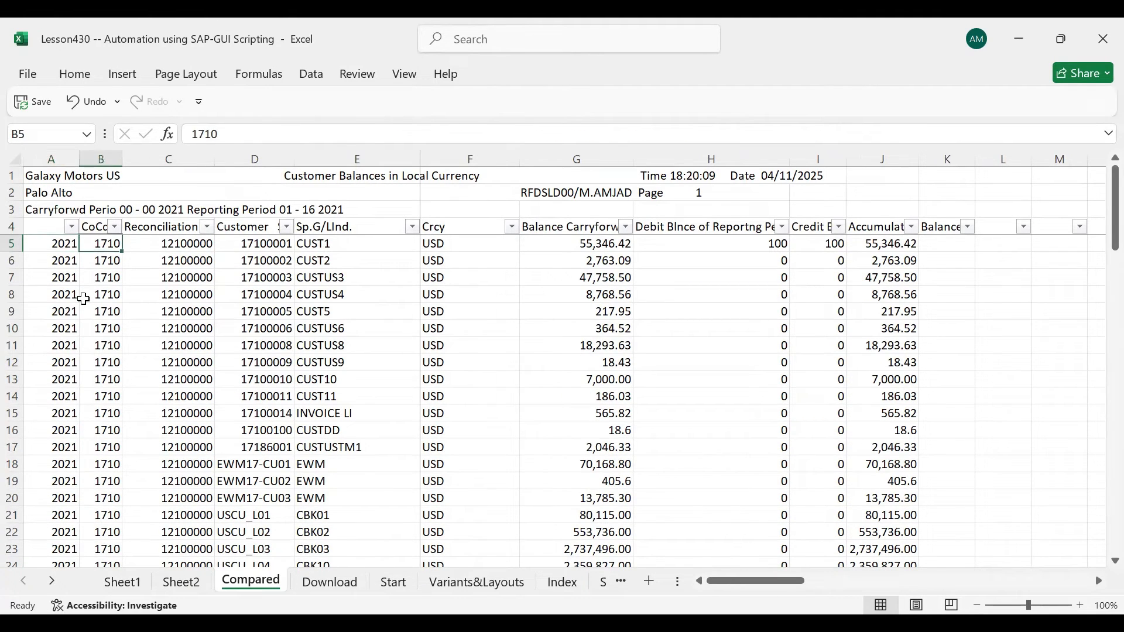
pyautogui.press('Left')
pyautogui.press('Left')
pyautogui.press('Left')
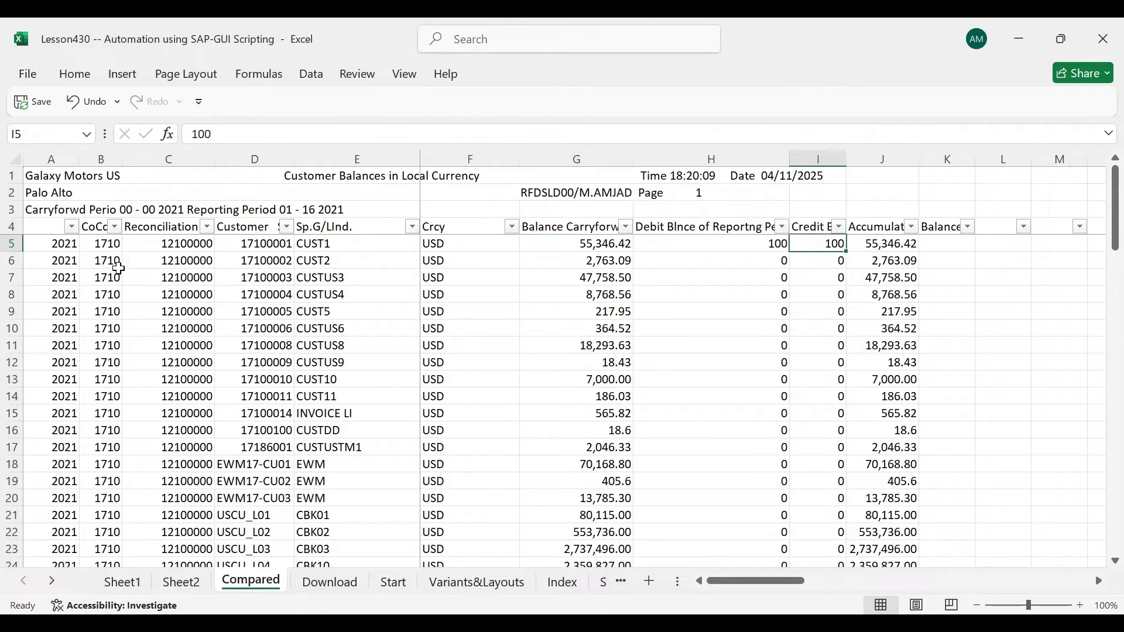
# - Filter the Compared sheet's Reconciliation Acct column to show only account 40001000
pyautogui.click(186, 227)
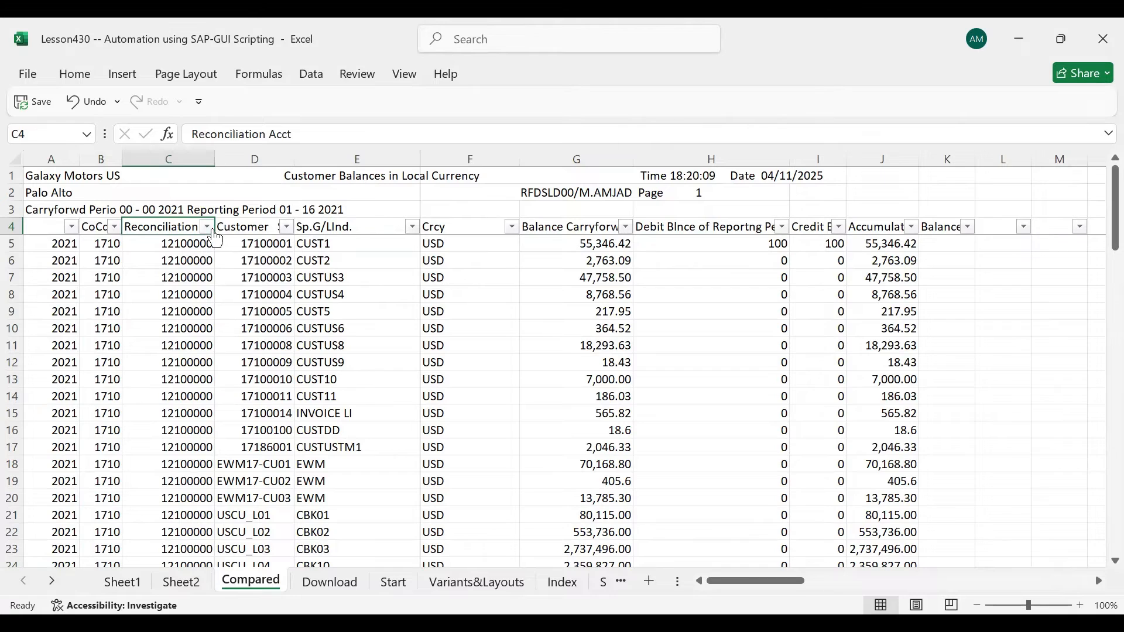
pyautogui.click(207, 227)
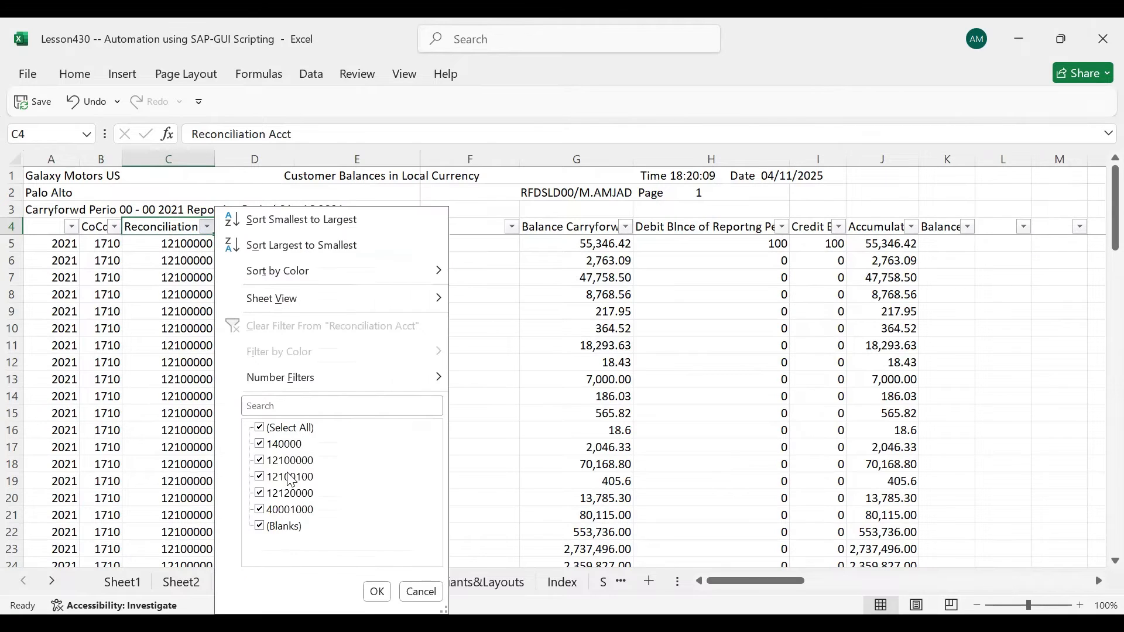
pyautogui.click(261, 428)
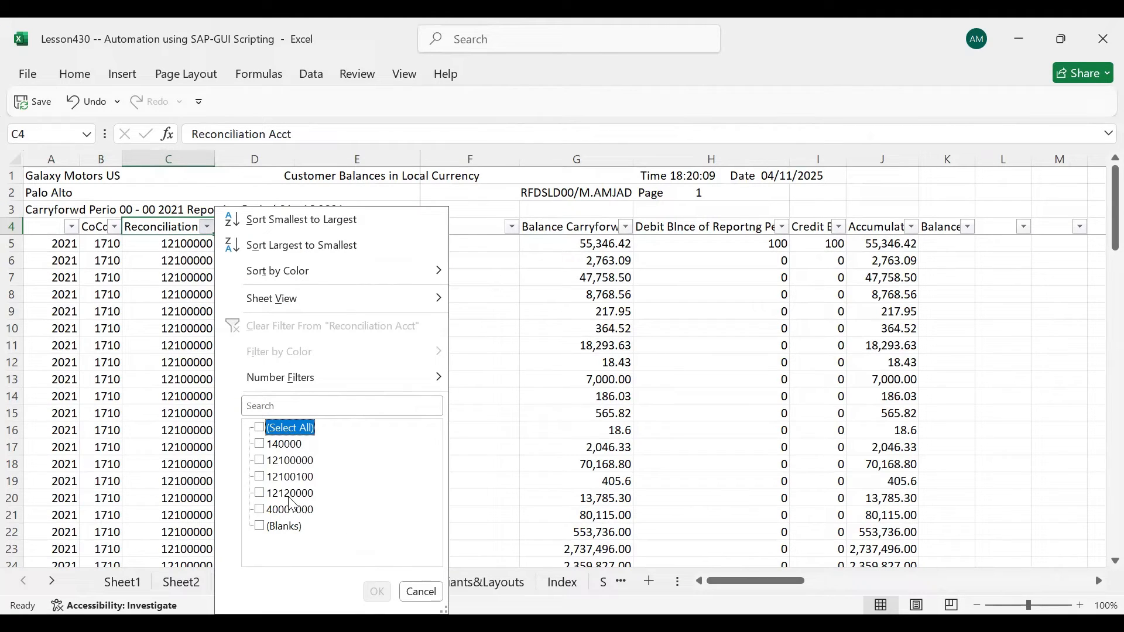
pyautogui.click(260, 510)
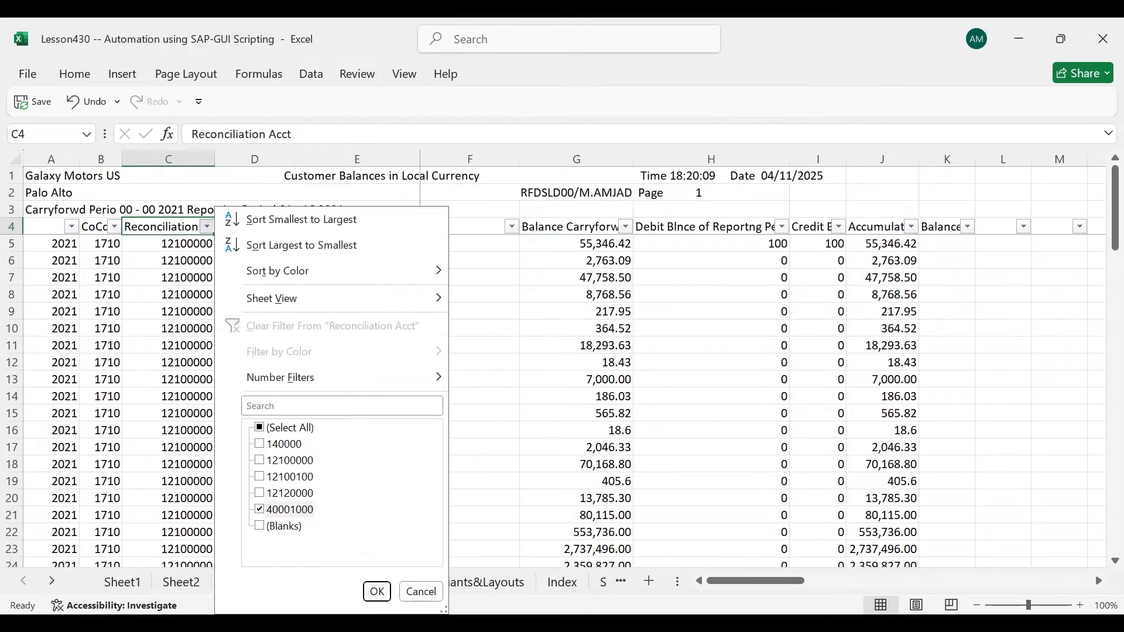
pyautogui.click(377, 591)
# - Examine the filtered row for company code 9090, from reconciliation account and customer to carryforward, debit, credit and accumulated balances
pyautogui.click(170, 244)
pyautogui.click(255, 244)
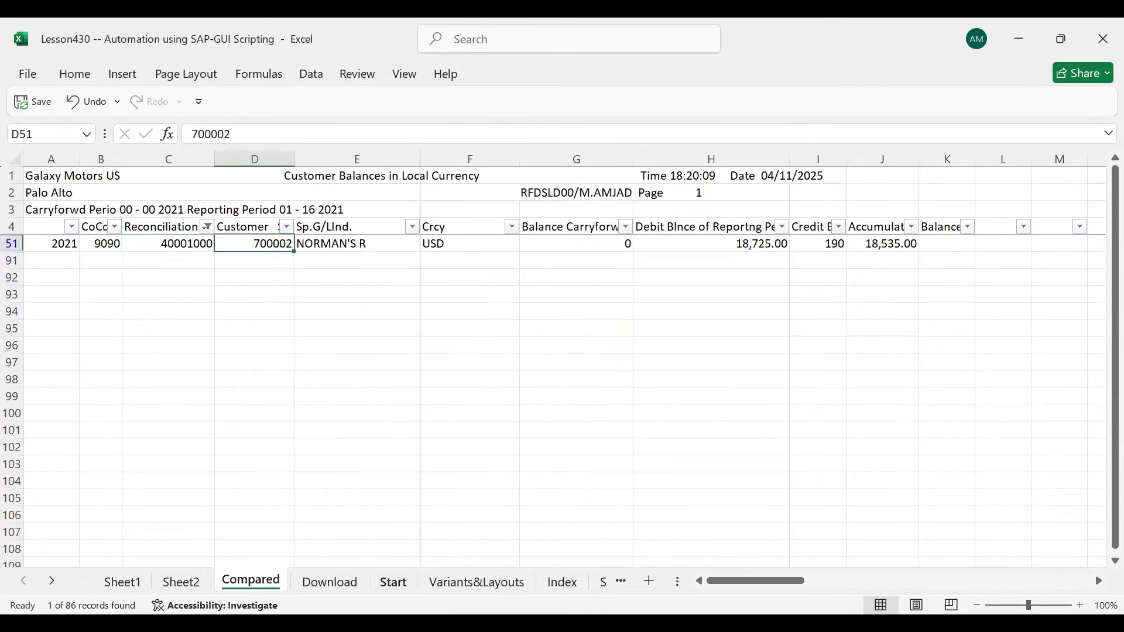
pyautogui.click(357, 243)
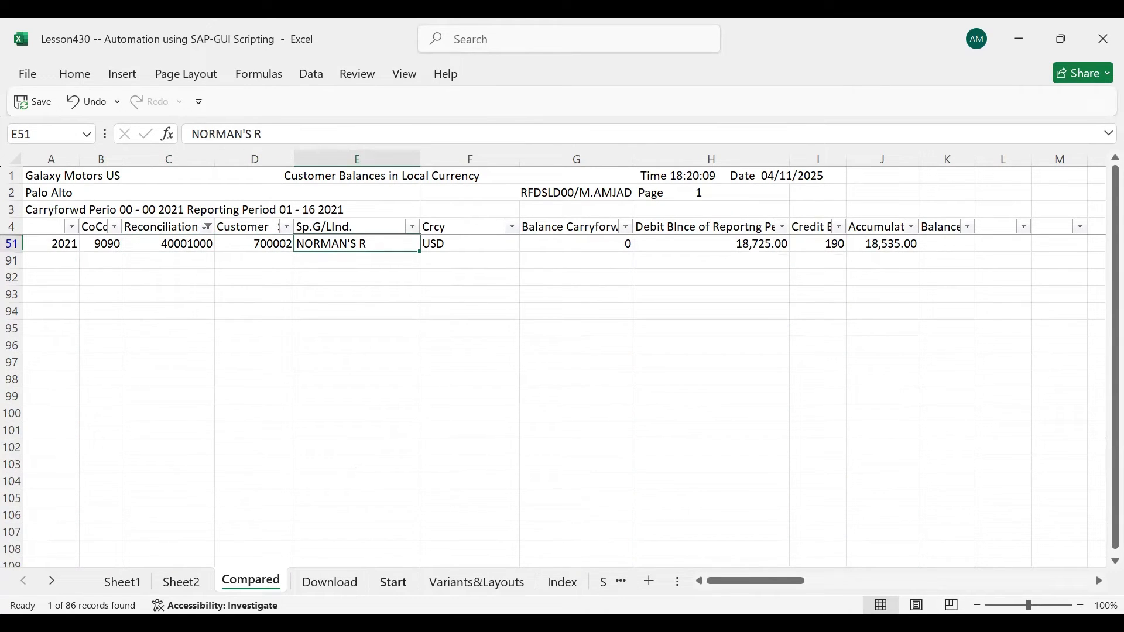
pyautogui.click(255, 244)
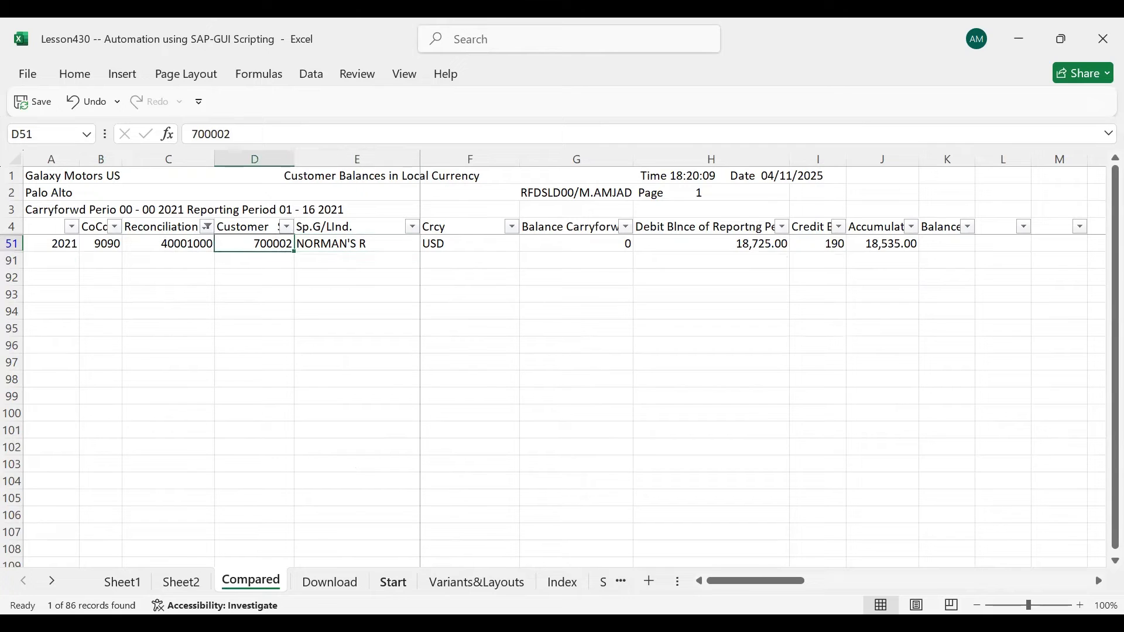
pyautogui.click(577, 244)
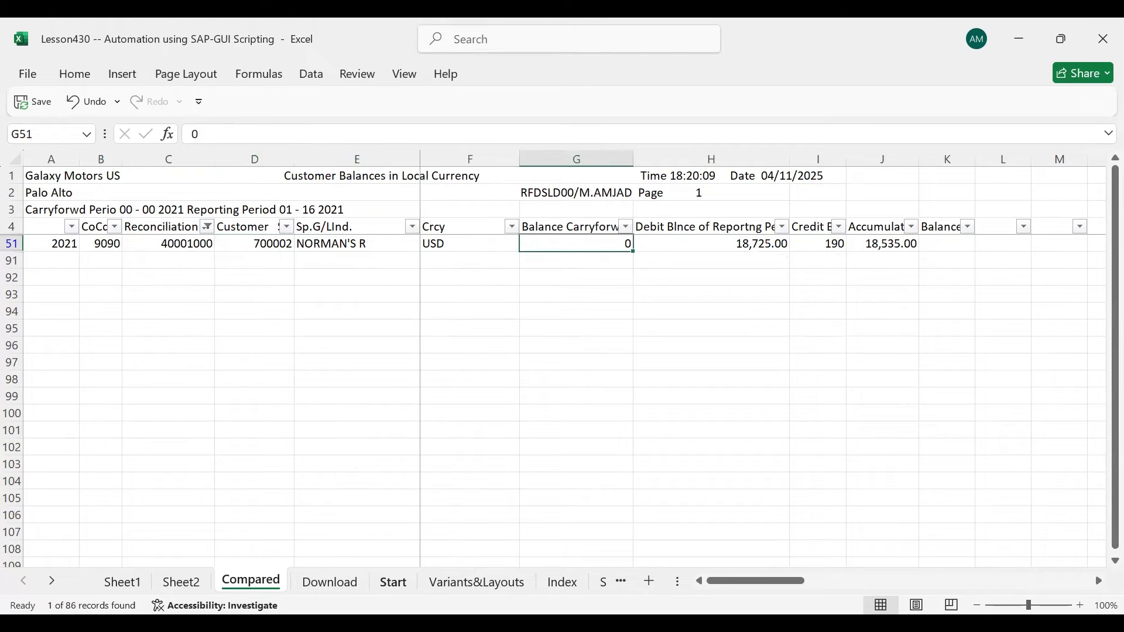
pyautogui.click(470, 244)
pyautogui.click(818, 244)
pyautogui.click(712, 244)
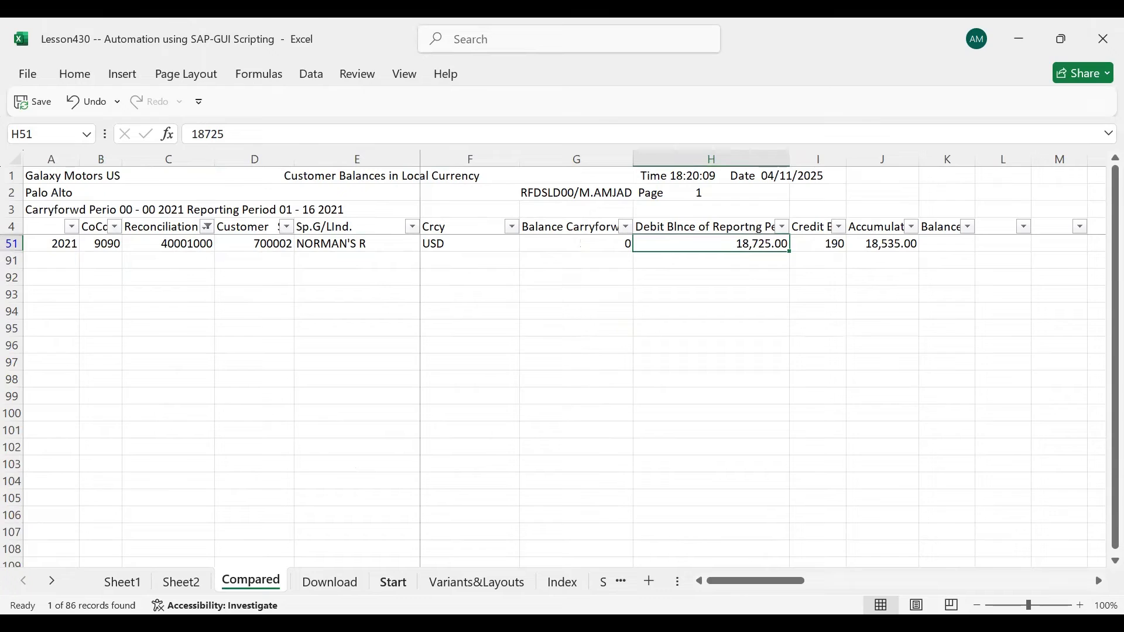
pyautogui.click(818, 244)
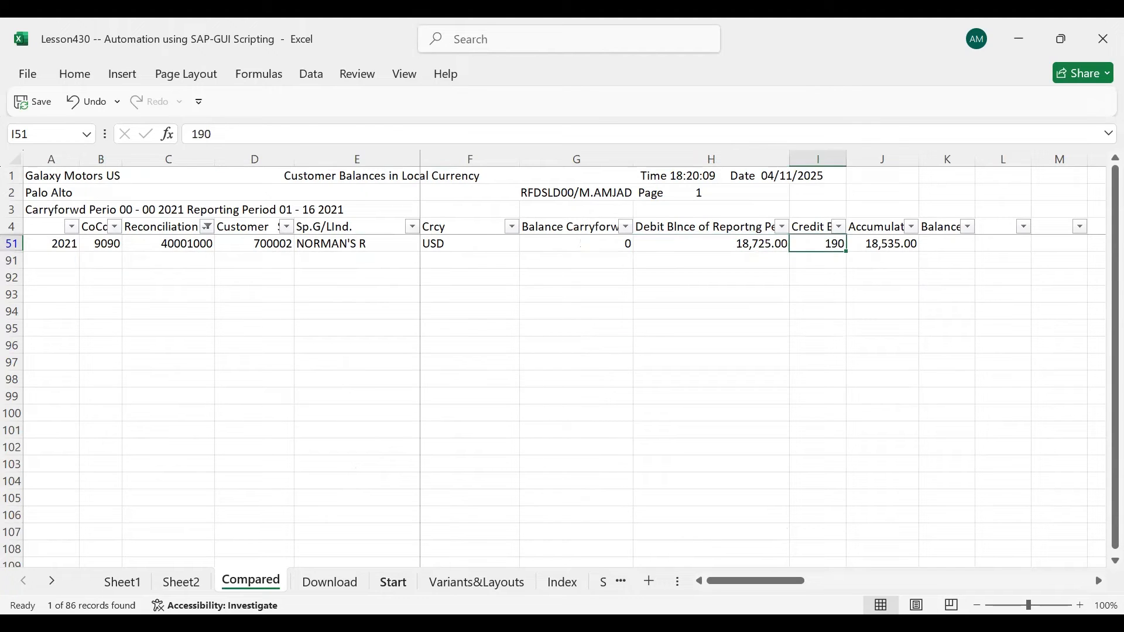
pyautogui.click(810, 226)
pyautogui.click(882, 243)
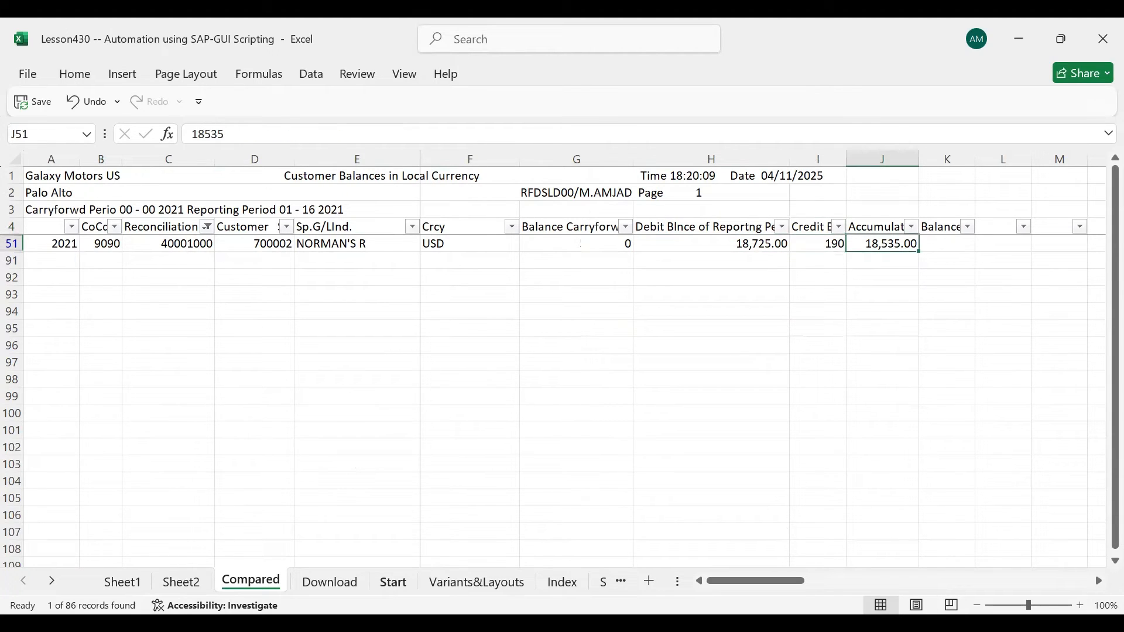
pyautogui.click(817, 244)
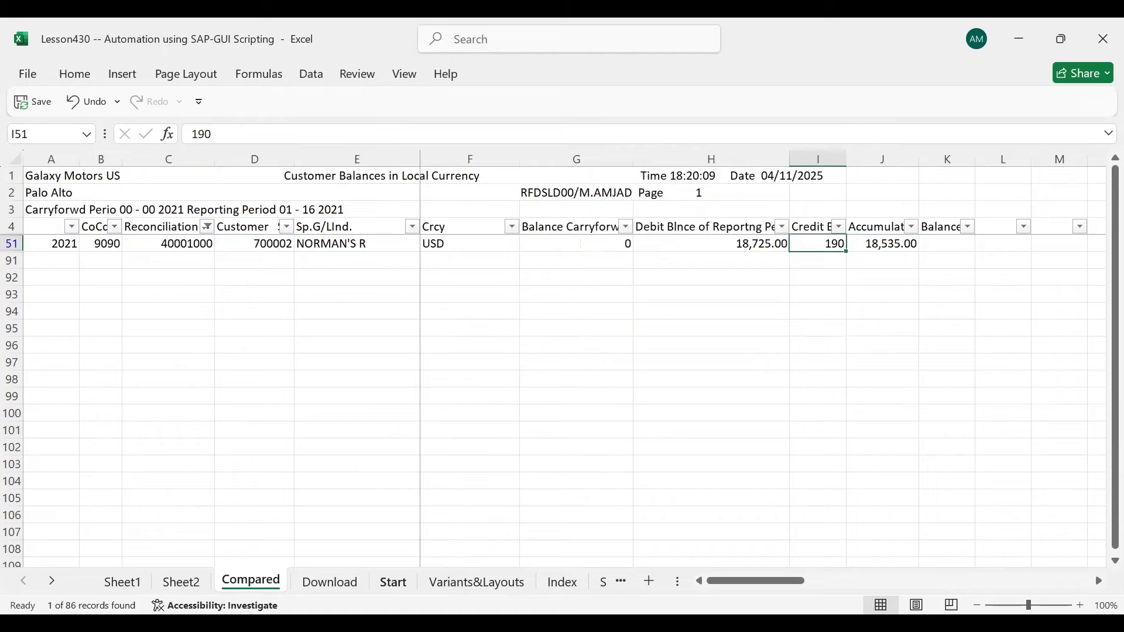
# - Check the fiscal year of the filtered Compared row against the From FY value on the Start sheet
pyautogui.click(52, 244)
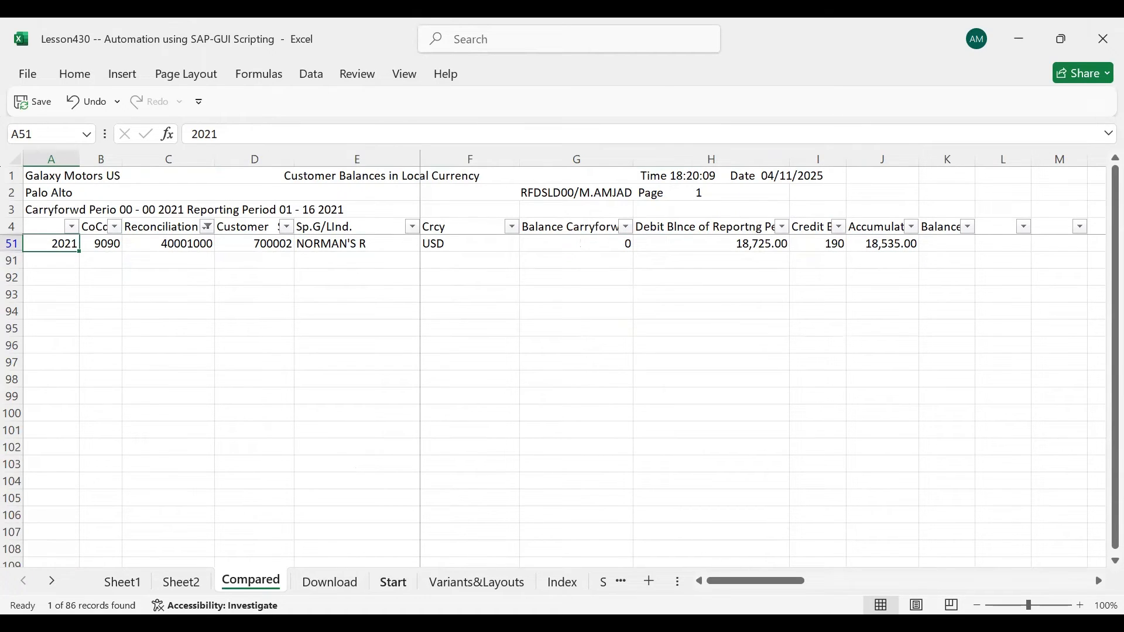
pyautogui.click(393, 582)
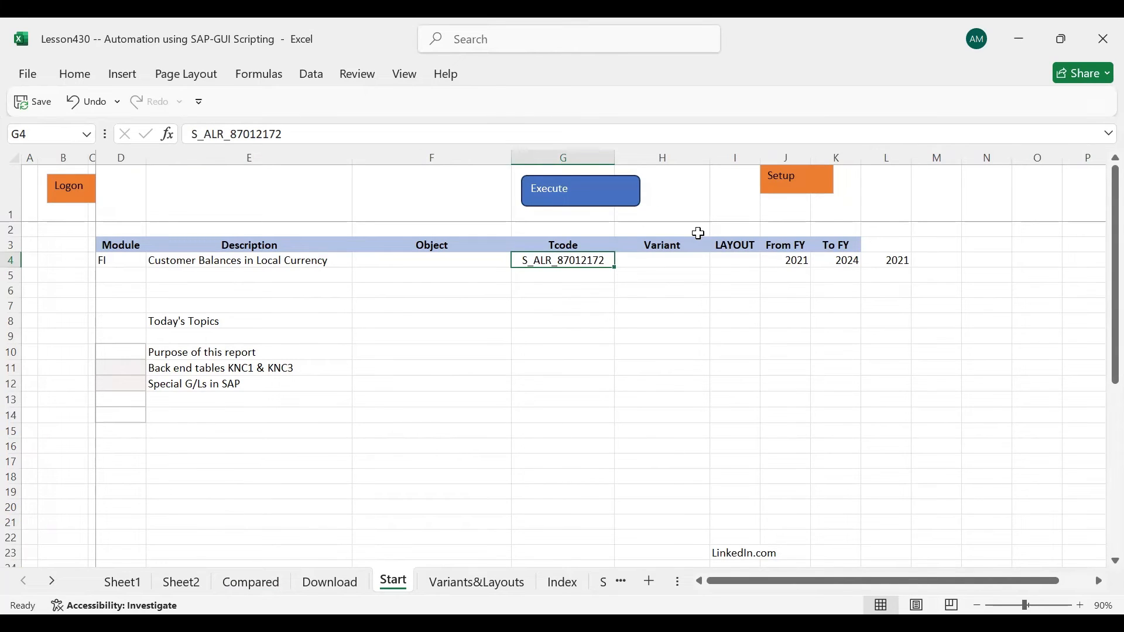
pyautogui.press('Right')
pyautogui.press('Right')
pyautogui.press('Right')
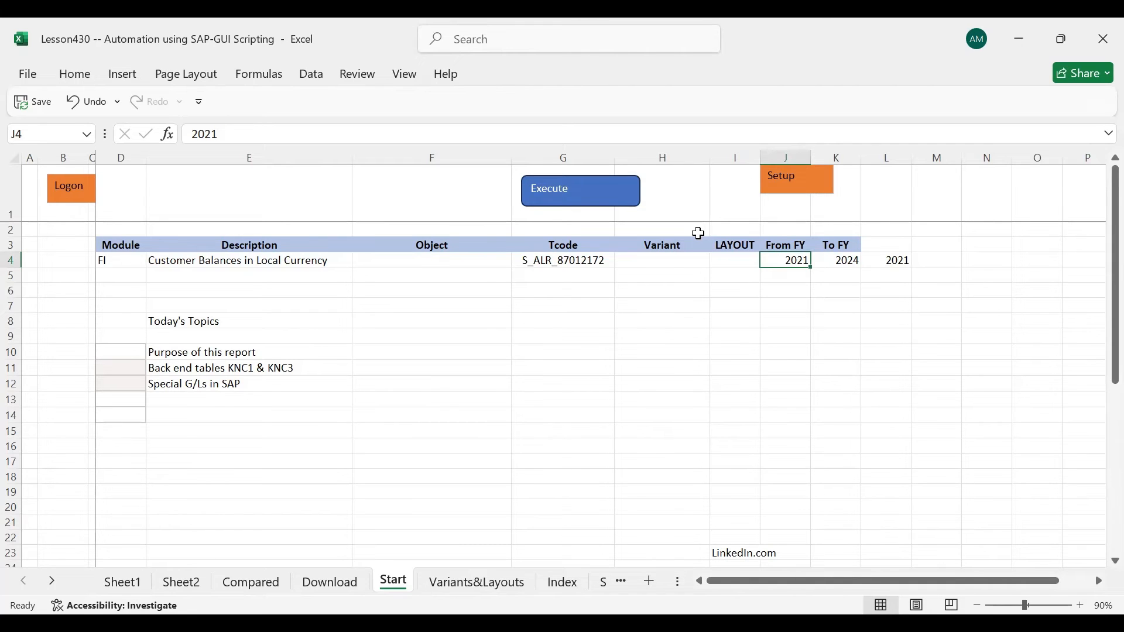
# - Clear the Reconciliation Acct filter on the Compared sheet and check which fiscal years column A offers for filtering
pyautogui.click(262, 581)
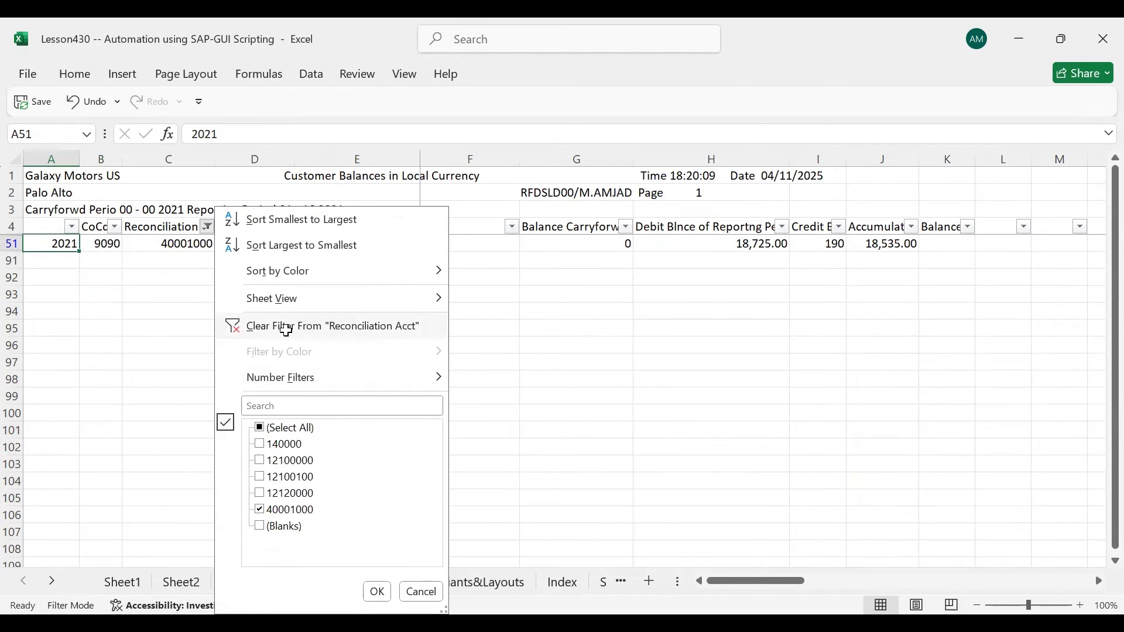
pyautogui.click(286, 331)
pyautogui.click(69, 228)
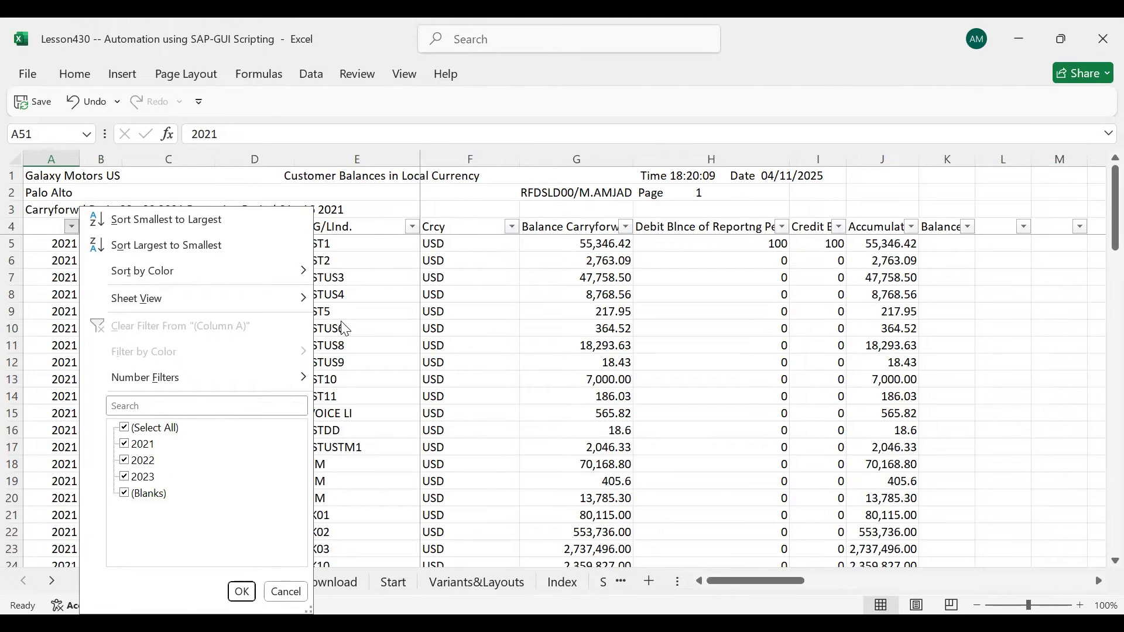
pyautogui.press('Escape')
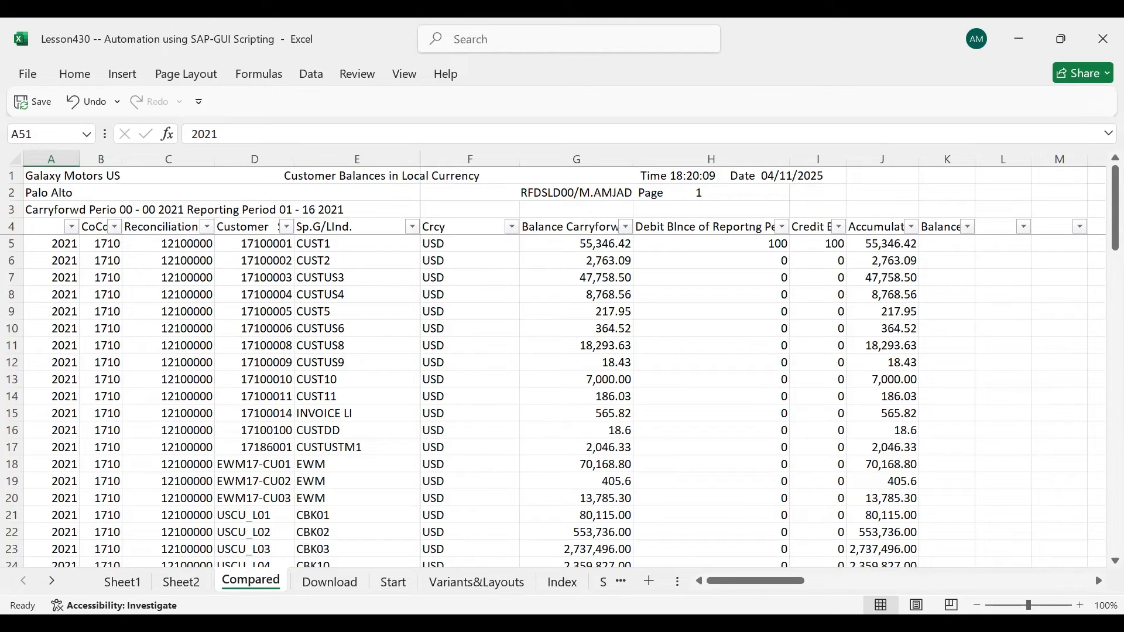
# - Return to the Start sheet and check the transaction code of the Customer Balances in Local Currency report
pyautogui.click(393, 583)
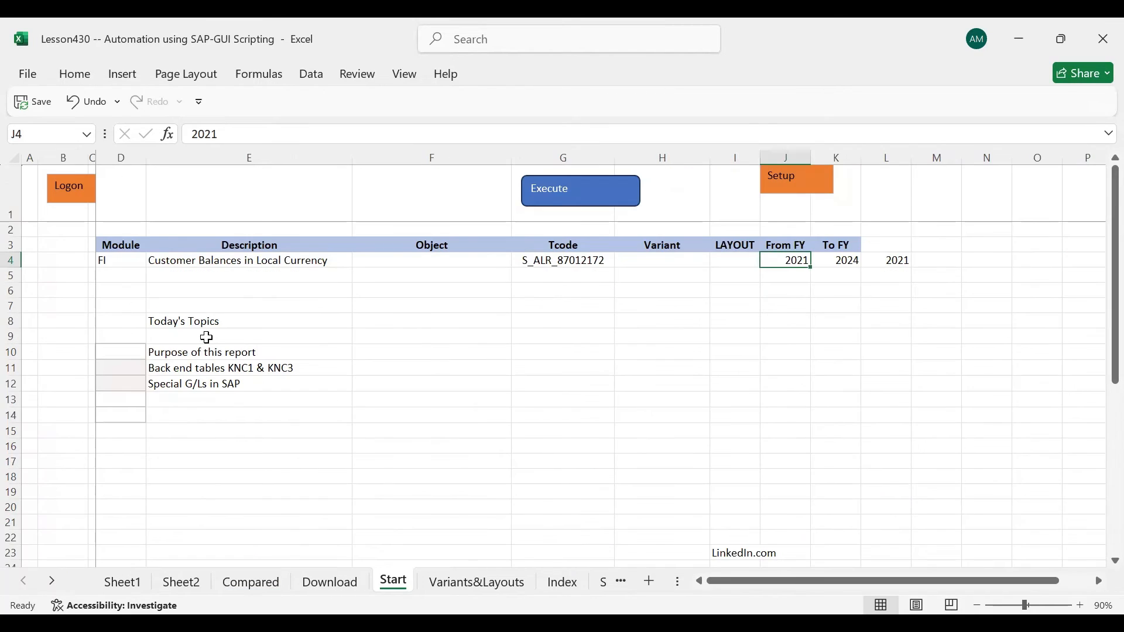
pyautogui.press('Left')
pyautogui.press('Left')
pyautogui.press('Left')
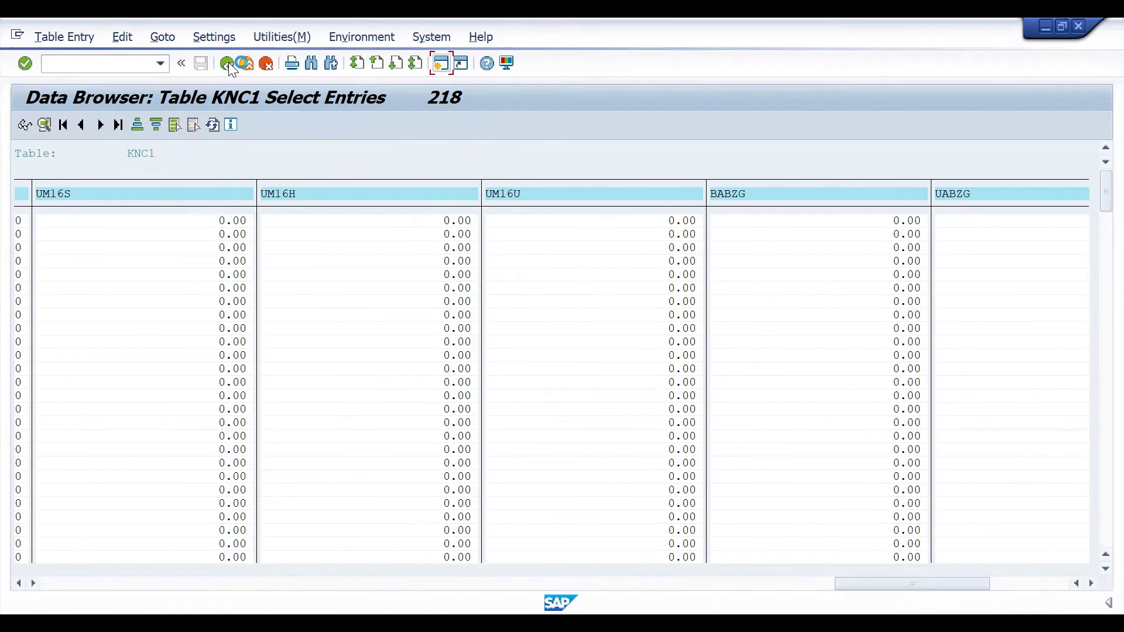
# - Switch to SAP and back out of the KNC1 table entries and the Data Browser selection screen
pyautogui.click(227, 63)
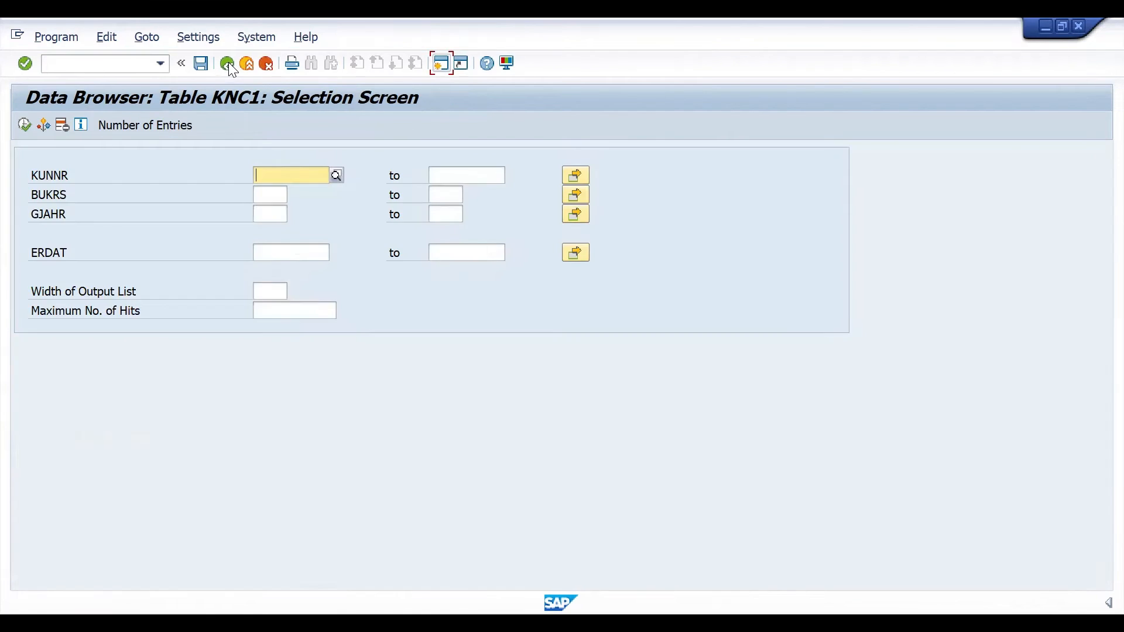
pyautogui.click(228, 63)
pyautogui.click(227, 63)
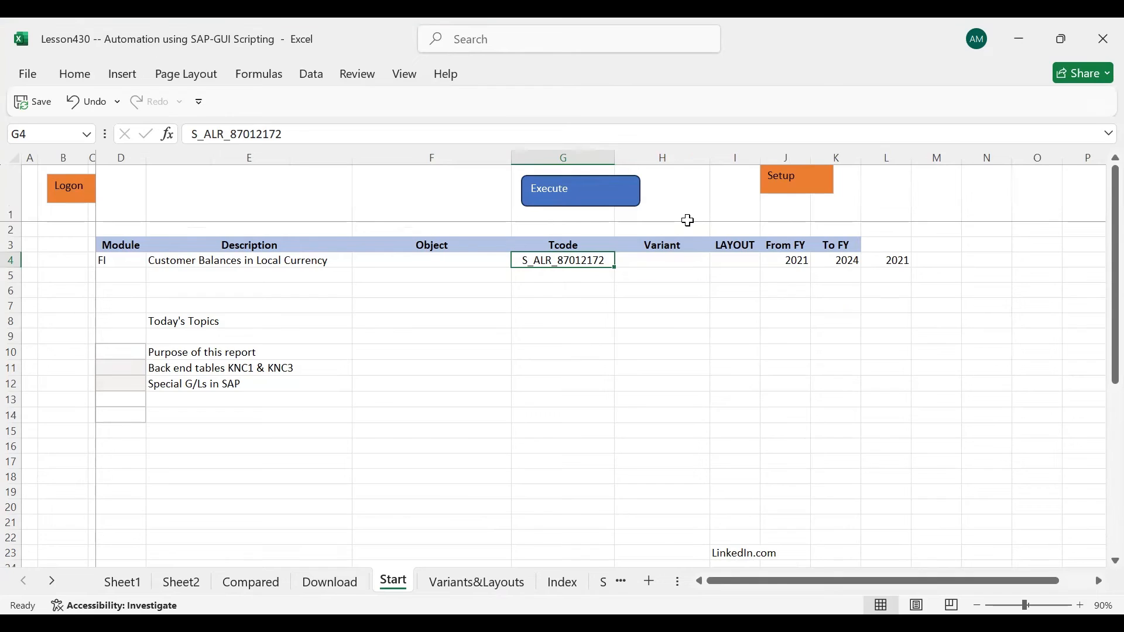
# - Set To FY to 2023 on Excel's Start sheet, then execute the SAP report download and dismiss the completion message
pyautogui.press('Right')
pyautogui.press('Right')
pyautogui.press('Right')
pyautogui.press('Right')
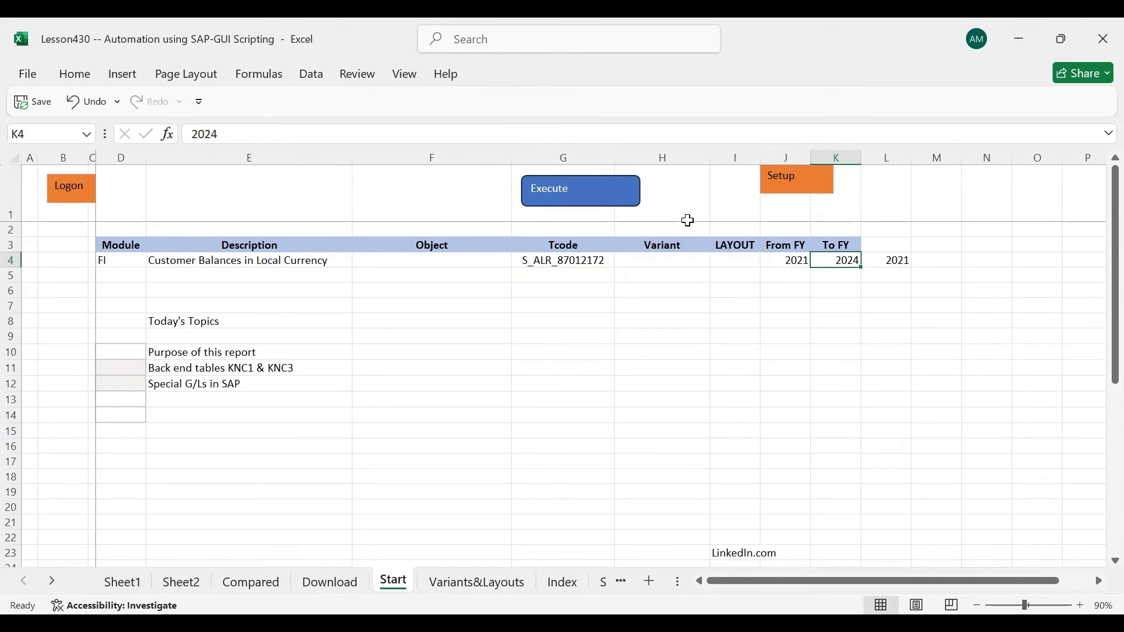
pyautogui.click(234, 130)
pyautogui.press('BackSpace')
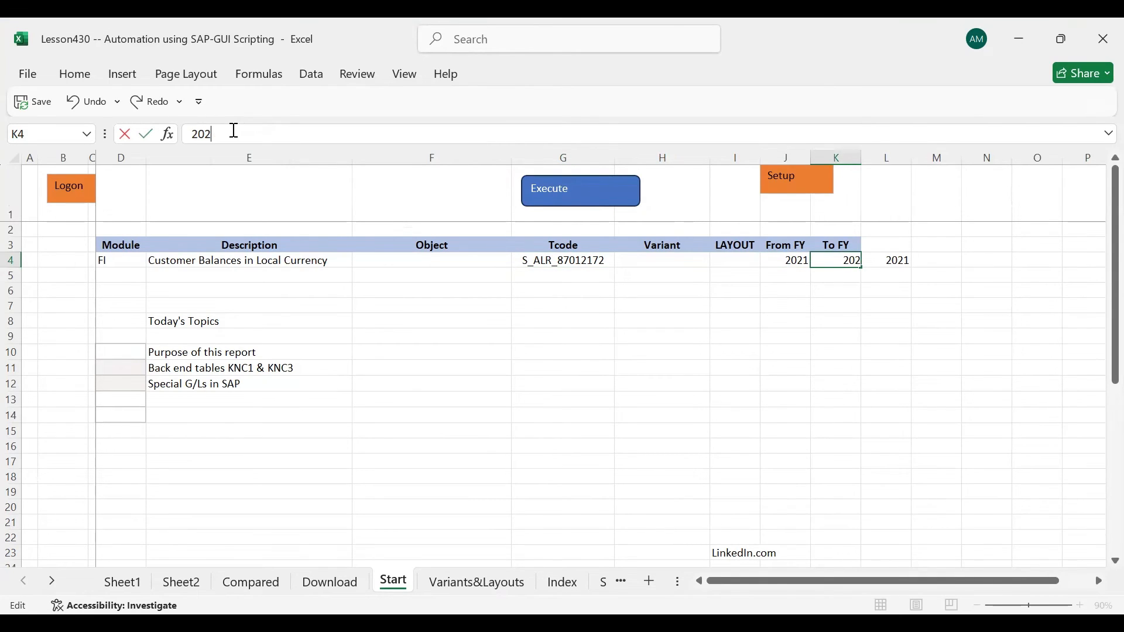
pyautogui.write('3')
pyautogui.press('Return')
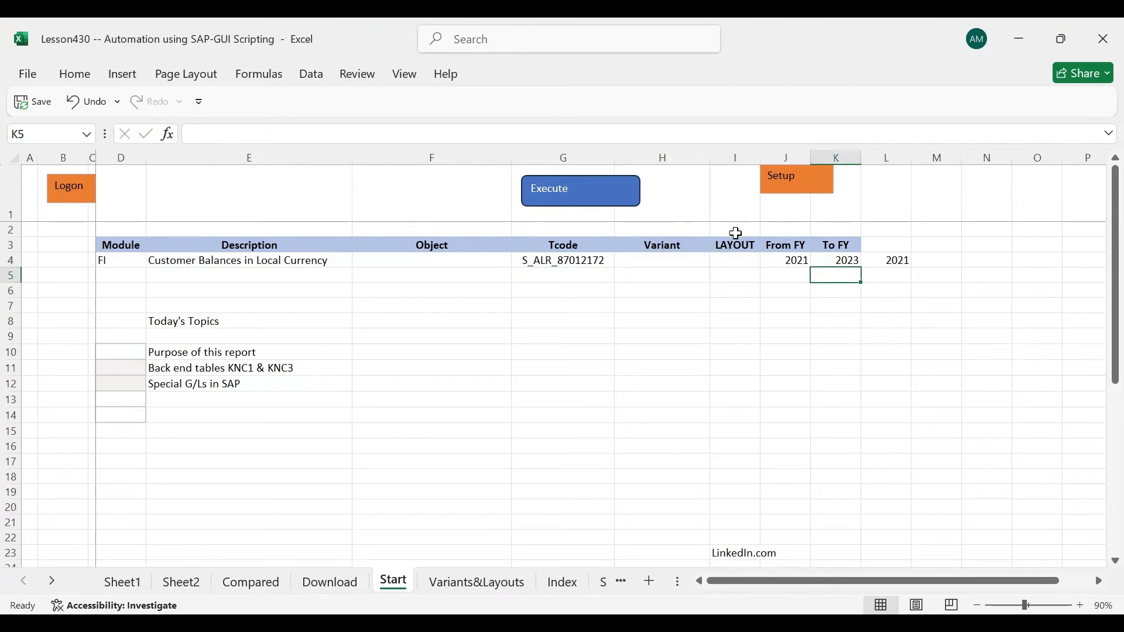
pyautogui.click(557, 201)
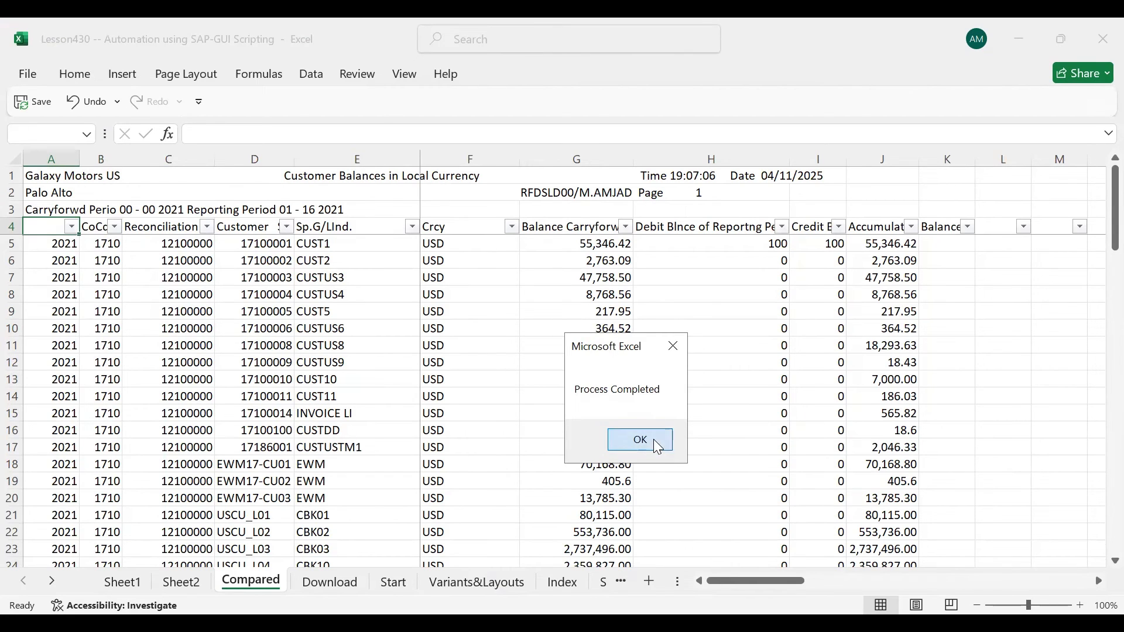
pyautogui.press('Return')
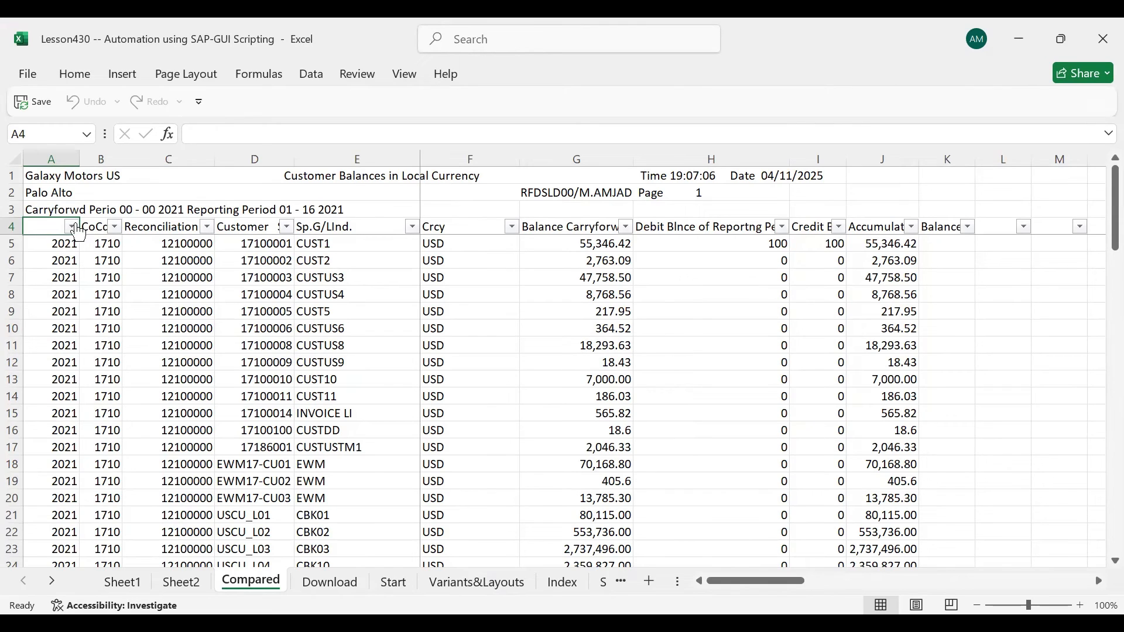
# - Check the fiscal years listed for column A and filter the CoCd column to show only company code 9090
pyautogui.click(75, 225)
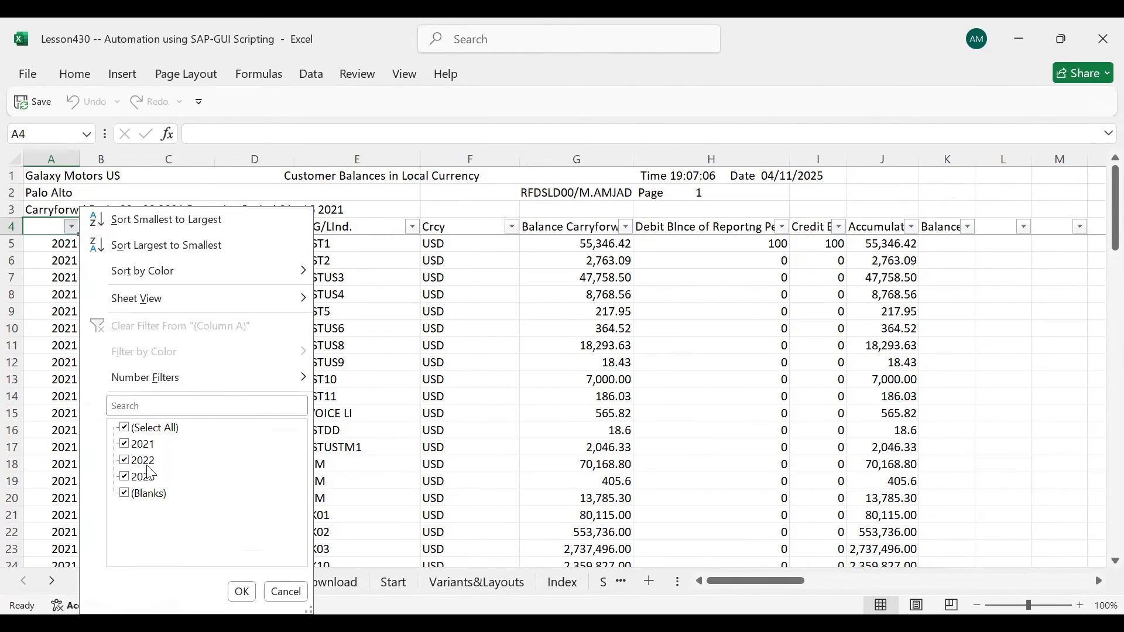
pyautogui.click(176, 221)
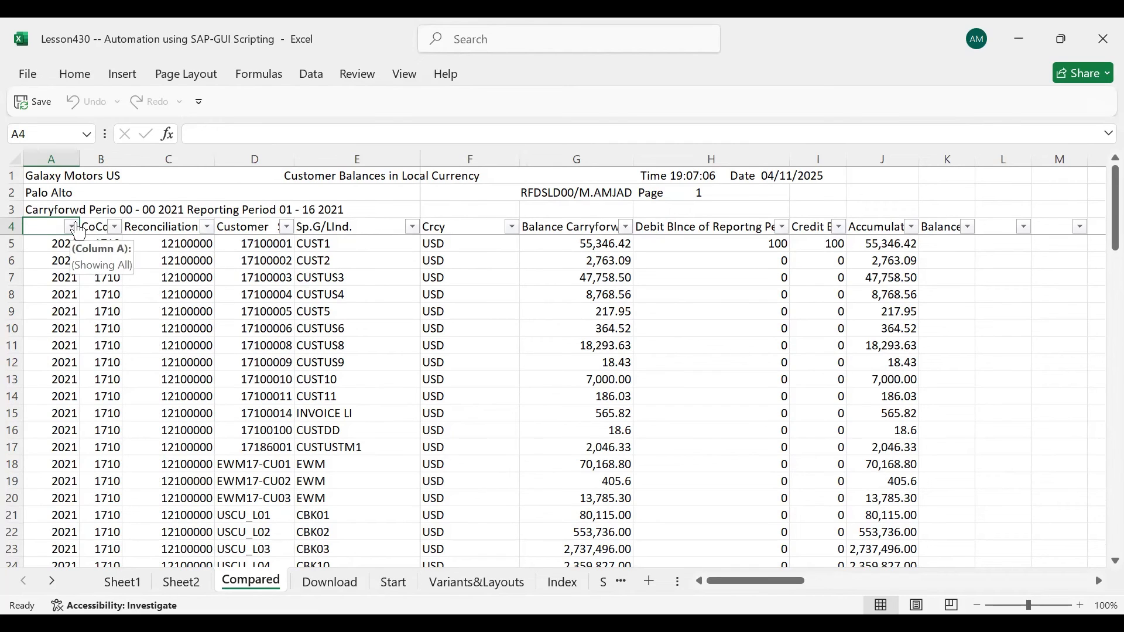
pyautogui.click(115, 226)
pyautogui.click(167, 430)
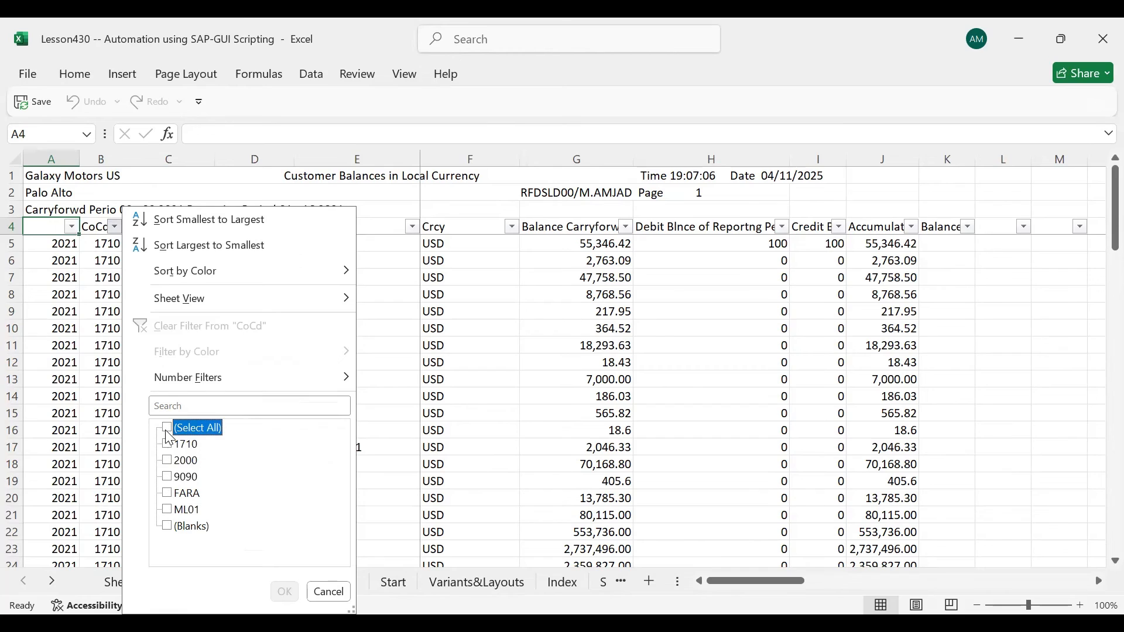
pyautogui.click(176, 482)
pyautogui.press('space')
pyautogui.press('Tab')
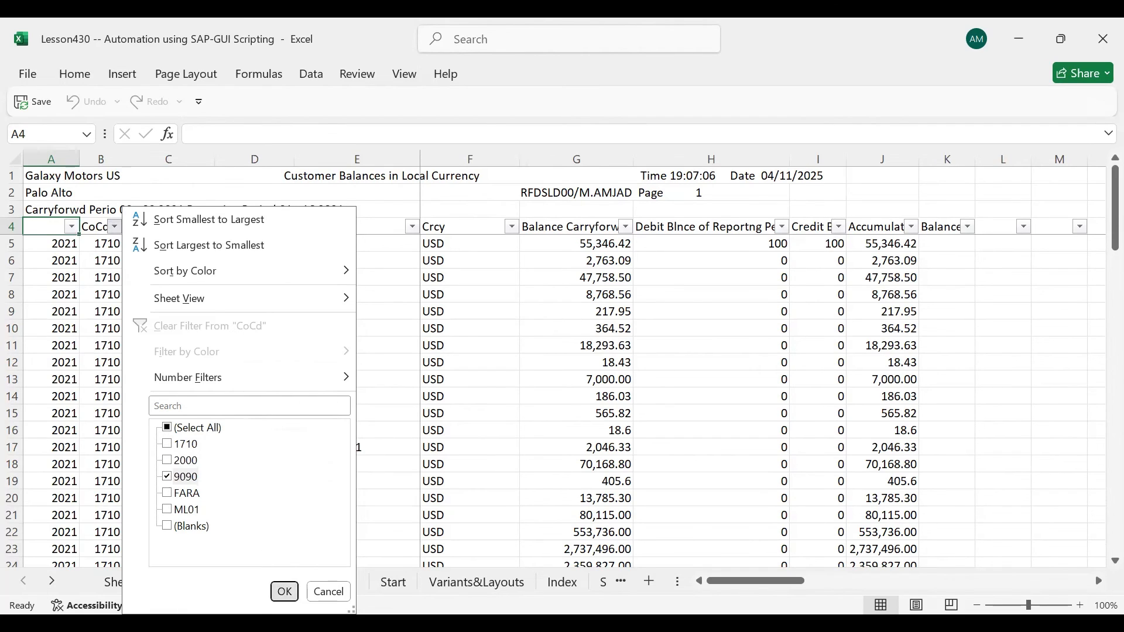
pyautogui.press('Return')
# - Examine the company code 9090 row across fiscal year, reconciliation account, customer, credit balance and balance columns
pyautogui.click(52, 243)
pyautogui.click(101, 244)
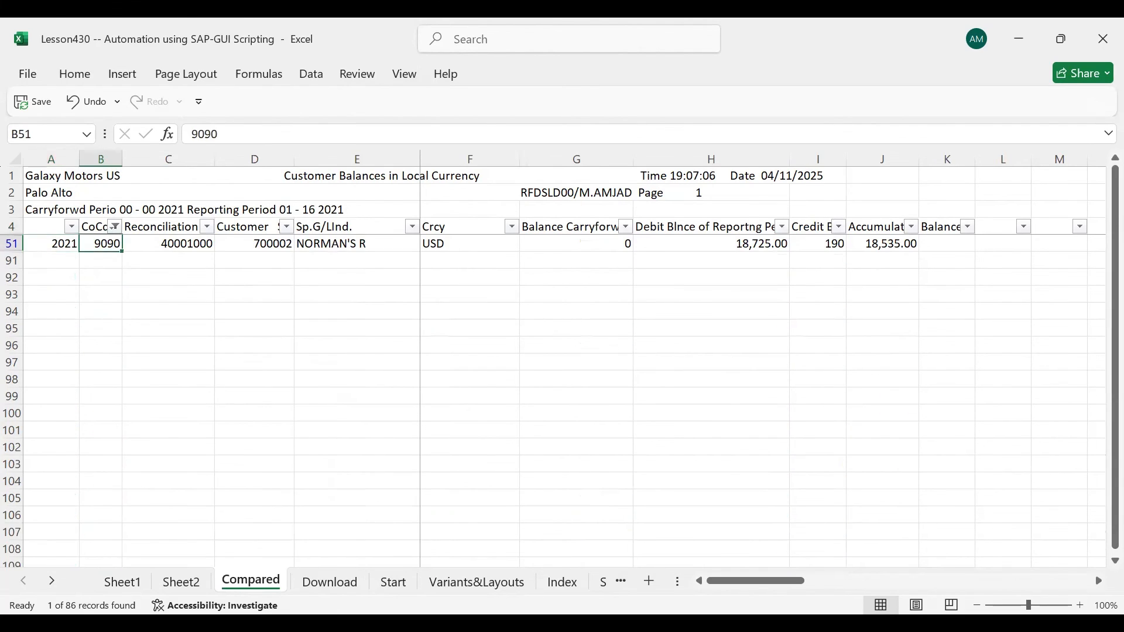
pyautogui.click(169, 243)
pyautogui.click(169, 227)
pyautogui.click(254, 244)
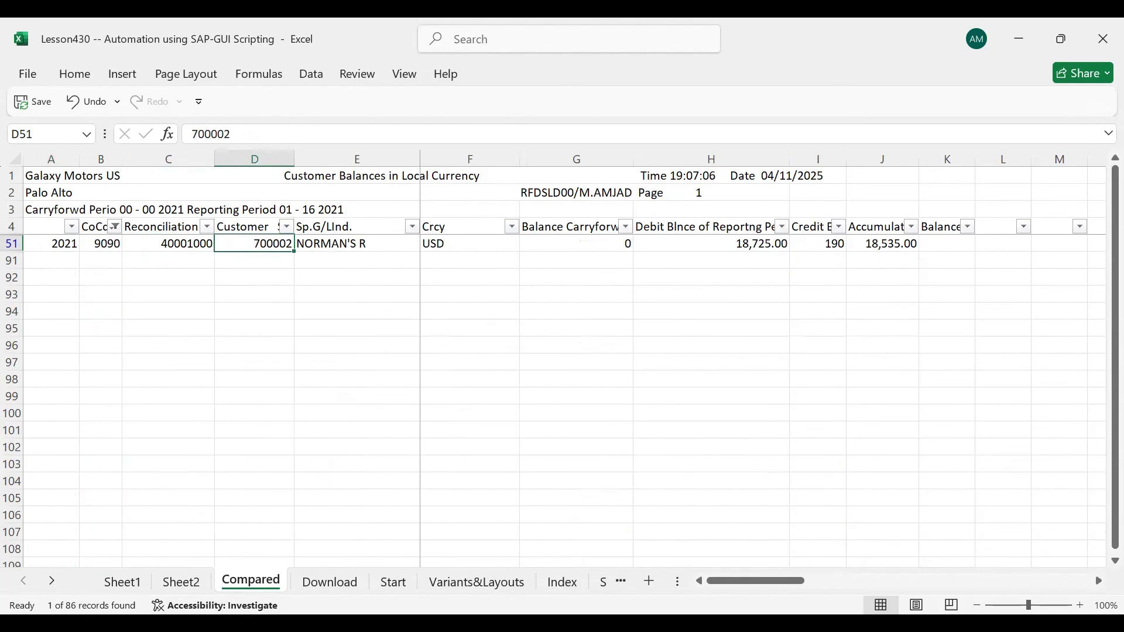
pyautogui.click(357, 243)
pyautogui.click(818, 244)
pyautogui.click(946, 243)
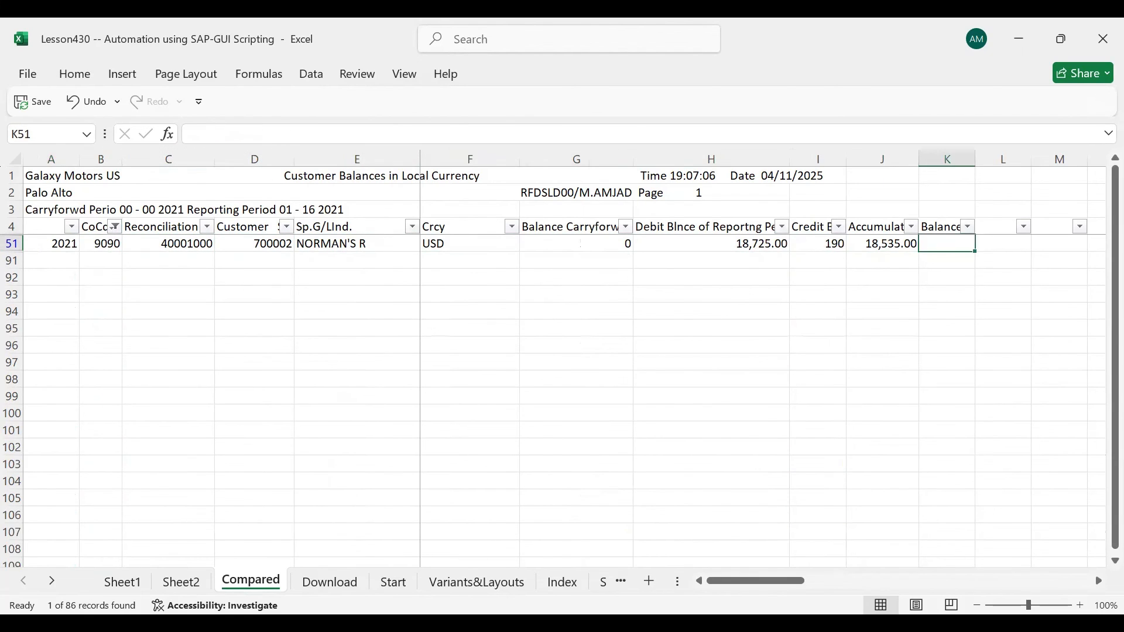
pyautogui.click(818, 244)
pyautogui.click(51, 243)
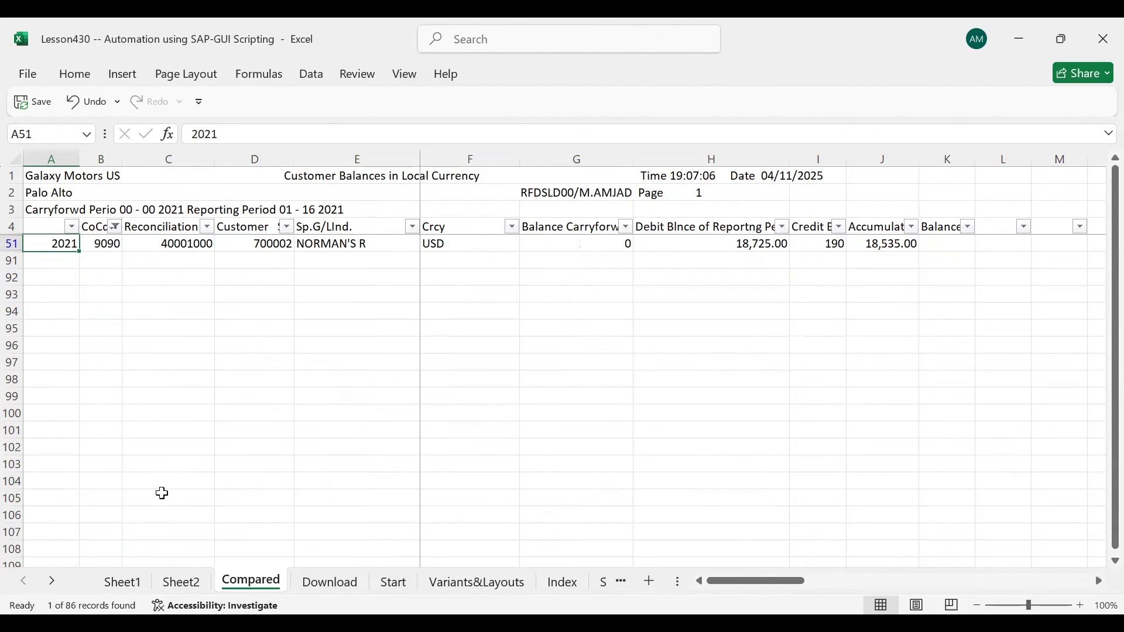
# - Extend the CoCd filter to include 1710, 2000, FARA and ML01 alongside 9090, leaving blanks excluded
pyautogui.click(115, 227)
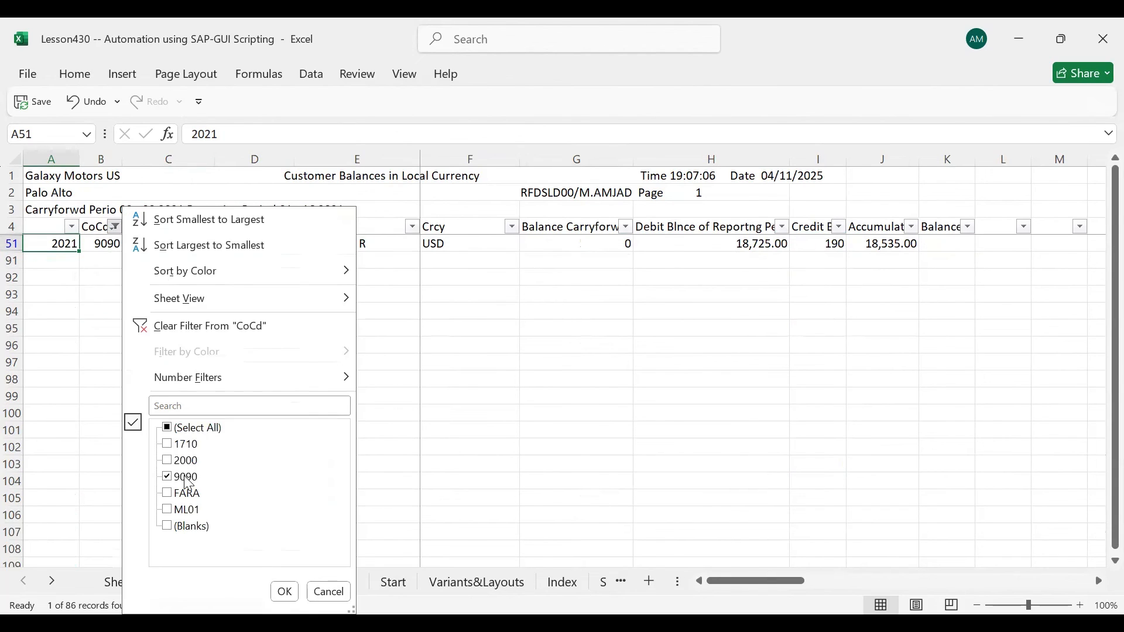
pyautogui.click(182, 460)
pyautogui.click(174, 445)
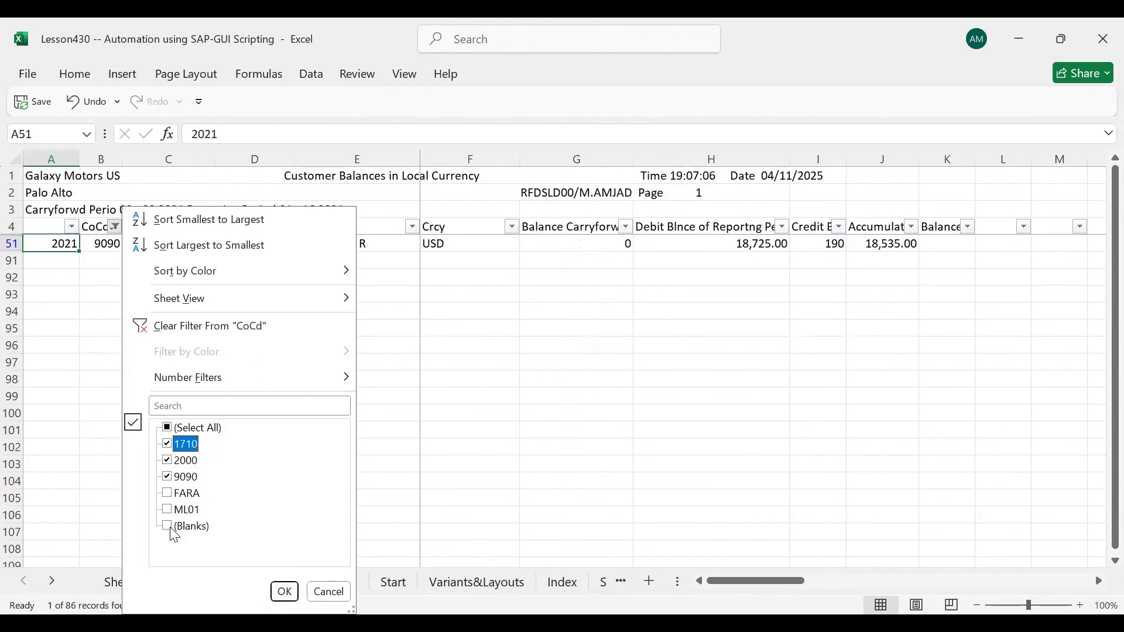
pyautogui.click(174, 509)
pyautogui.click(170, 493)
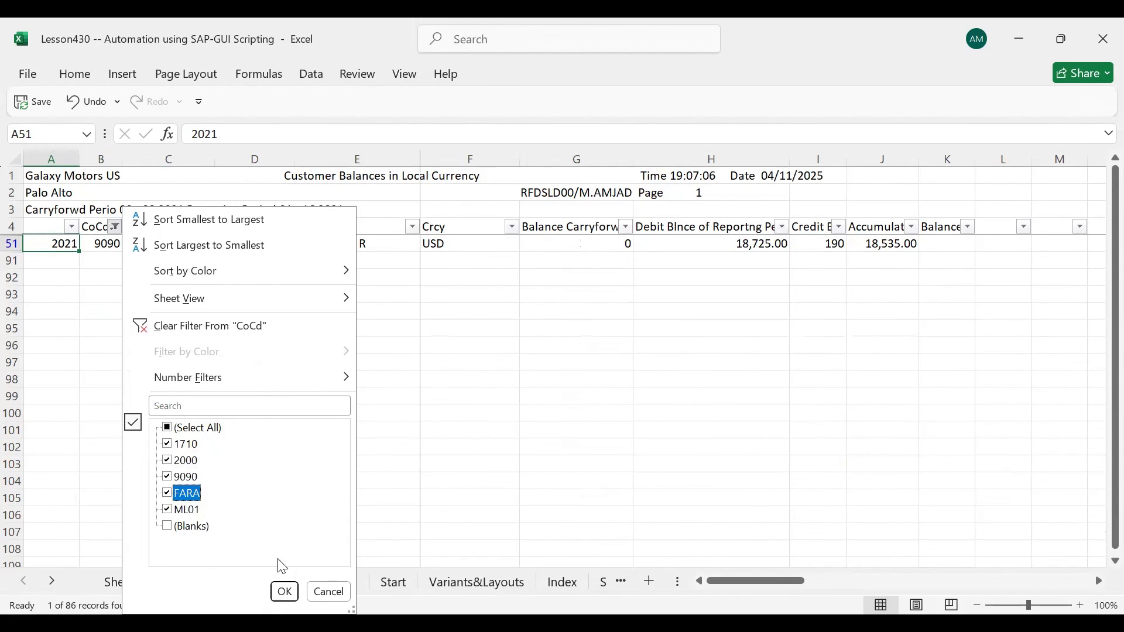
pyautogui.click(284, 591)
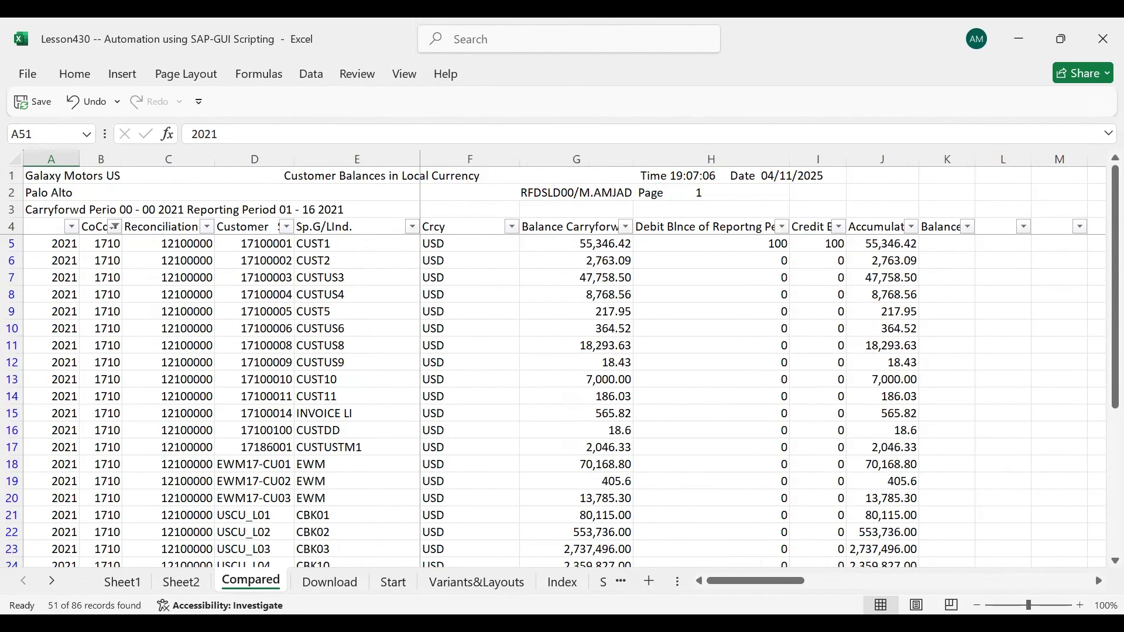
# - Examine the Compared rows for 2021 to 2023 across all company codes, from the last entries up to the header
pyautogui.press('Down')
pyautogui.press('Down')
pyautogui.press('Down')
pyautogui.press('Up')
pyautogui.press('Right')
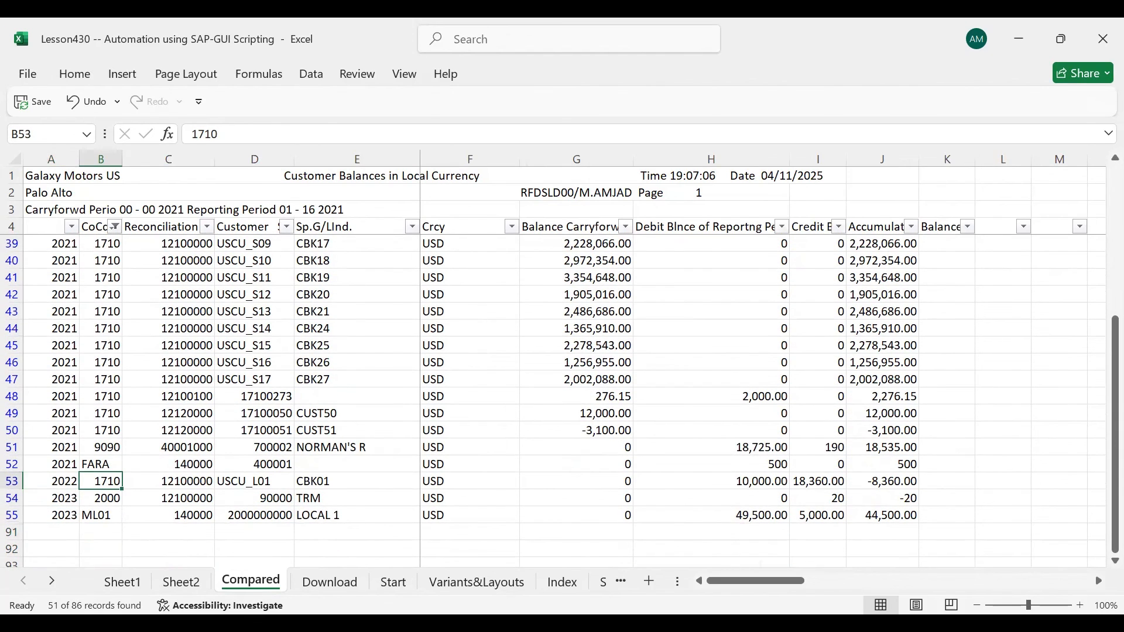
pyautogui.press('Up')
pyautogui.press('Up')
pyautogui.press('Up')
pyautogui.press('Up')
pyautogui.press('Up')
pyautogui.press('Up')
pyautogui.press('Up')
pyautogui.press('Up')
pyautogui.press('Up')
pyautogui.press('Up')
pyautogui.press('Up')
pyautogui.press('Up')
pyautogui.press('Up')
pyautogui.press('Up')
pyautogui.press('Up')
pyautogui.press('Up')
pyautogui.press('Up')
pyautogui.press('Up')
pyautogui.press('Up')
pyautogui.press('Up')
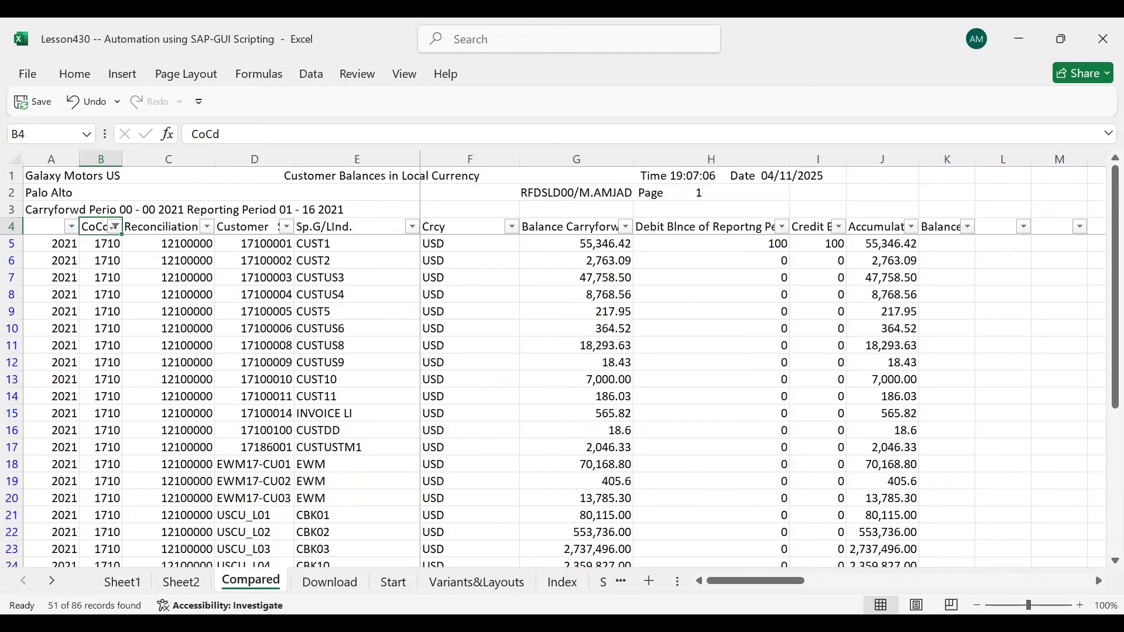
# - Review the report row on the Start sheet, from the fiscal-year range to the transaction code and description
pyautogui.click(403, 583)
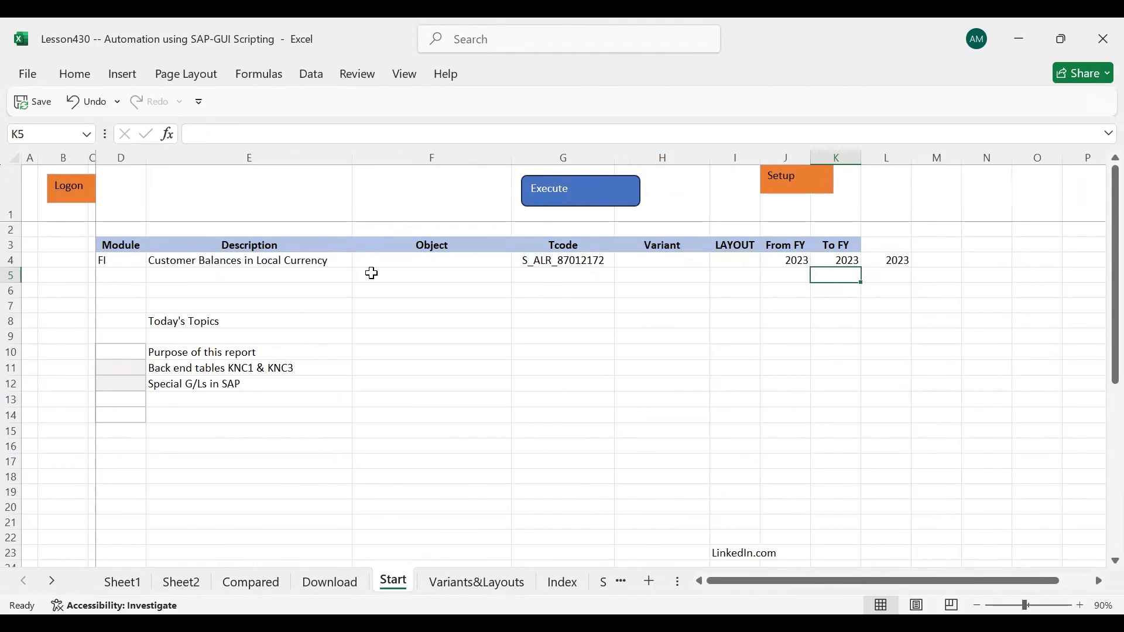
pyautogui.press('Up')
pyautogui.press('Left')
pyautogui.press('Left')
pyautogui.press('Left')
pyautogui.press('Left')
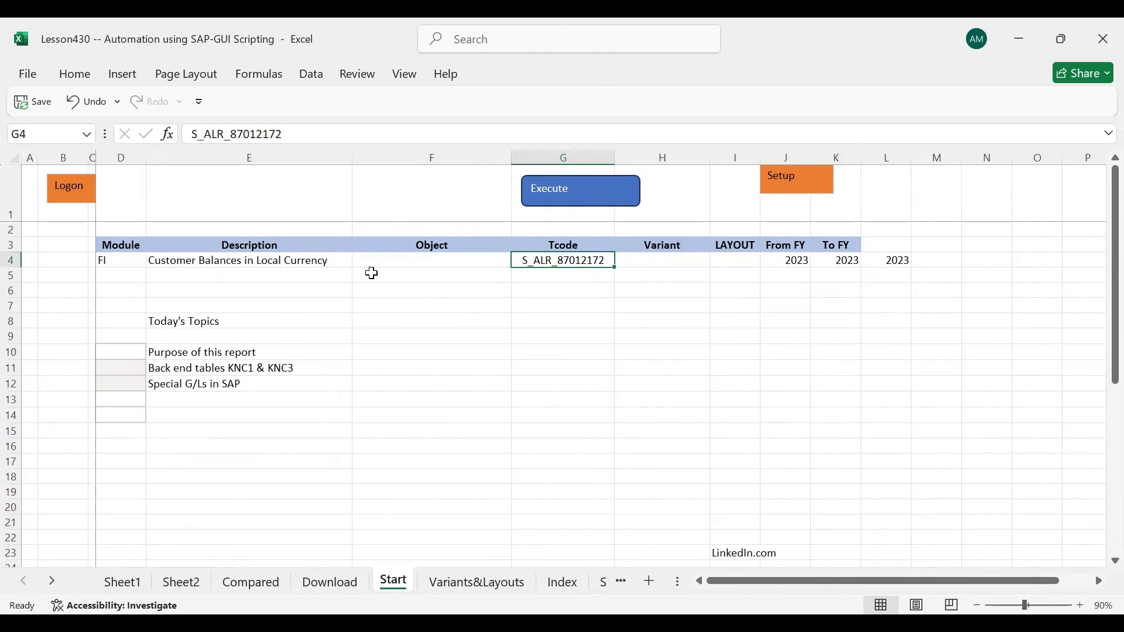
pyautogui.click(175, 261)
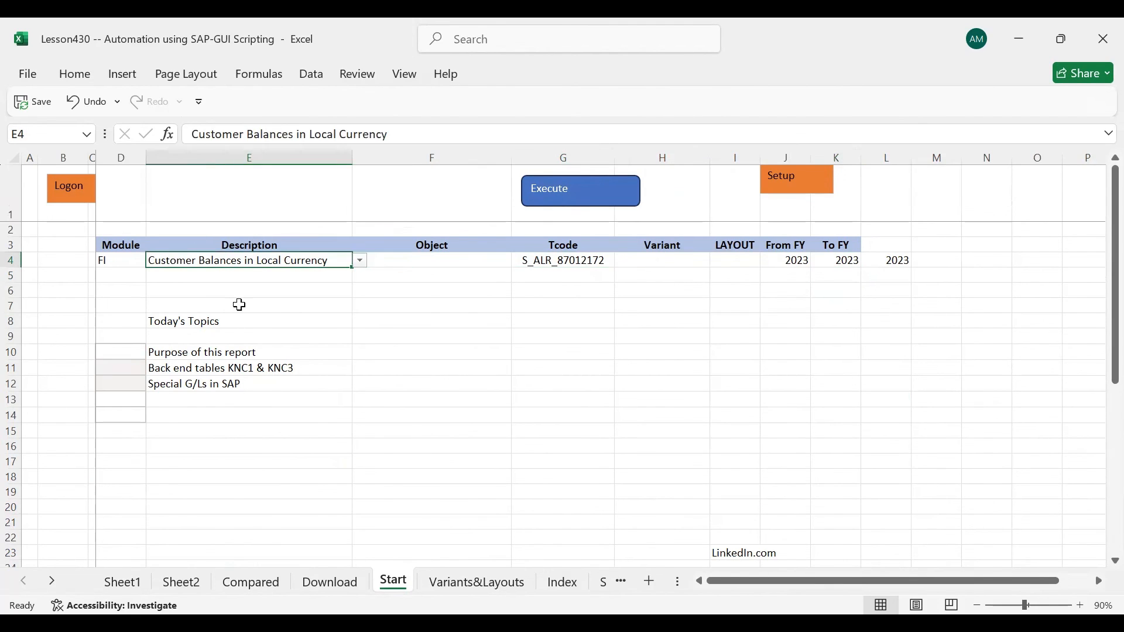